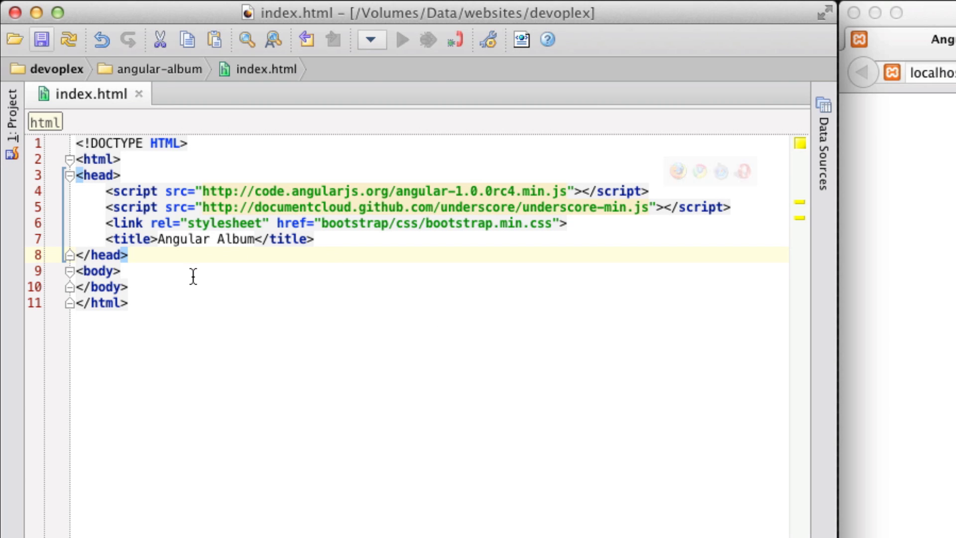
# - Add the ng-app attribute to the html tag
pyautogui.click(188, 192)
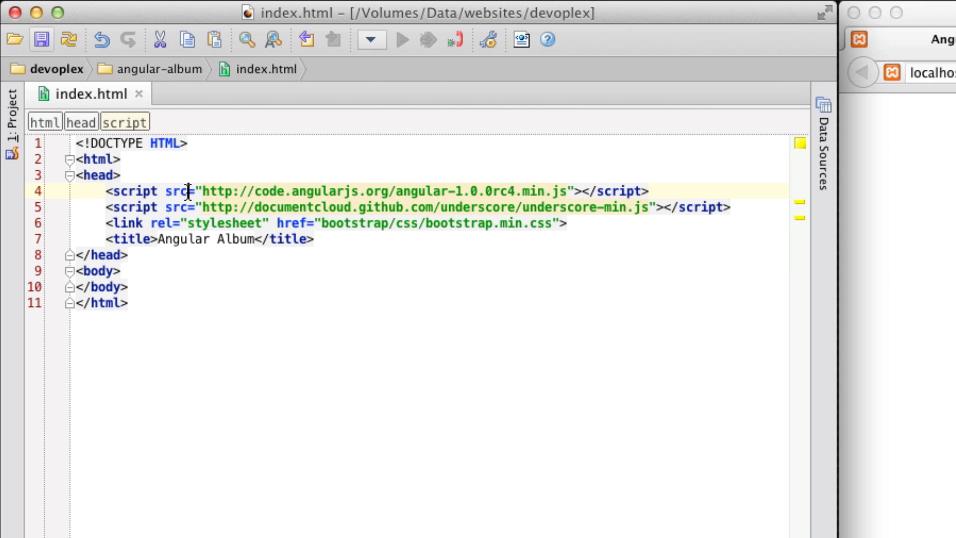
pyautogui.press('Down')
pyautogui.press('Down')
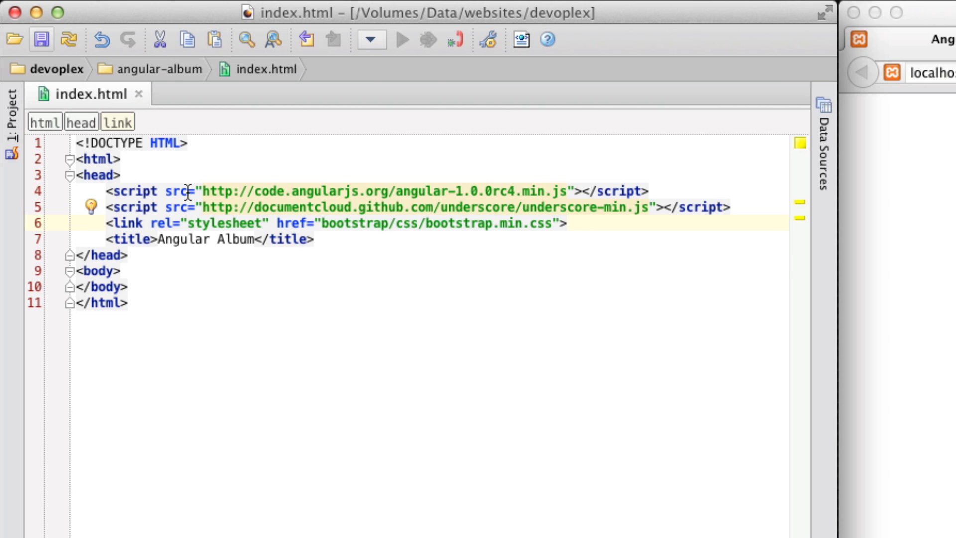
pyautogui.press('Up')
pyautogui.press('Up')
pyautogui.press('Up')
pyautogui.press('Up')
pyautogui.press('Left')
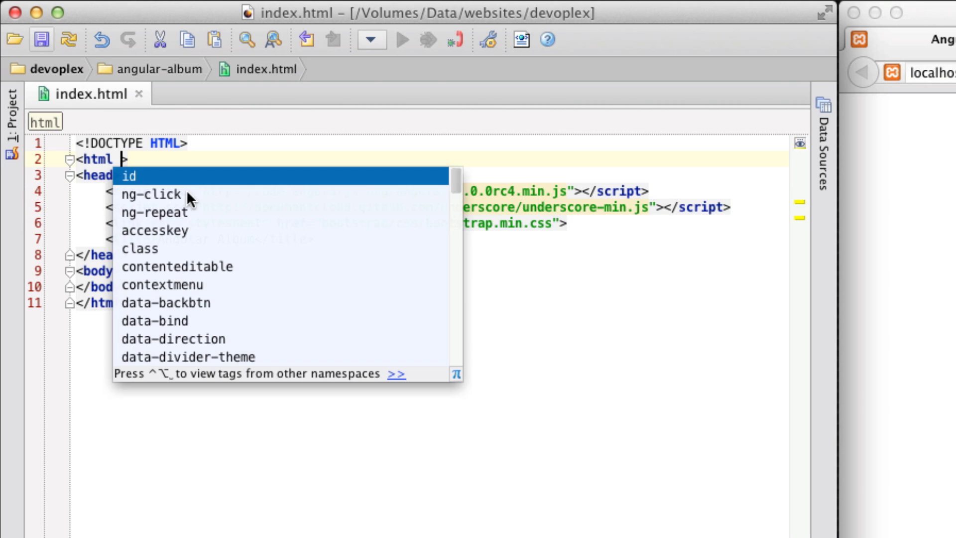
pyautogui.write('ng-app')
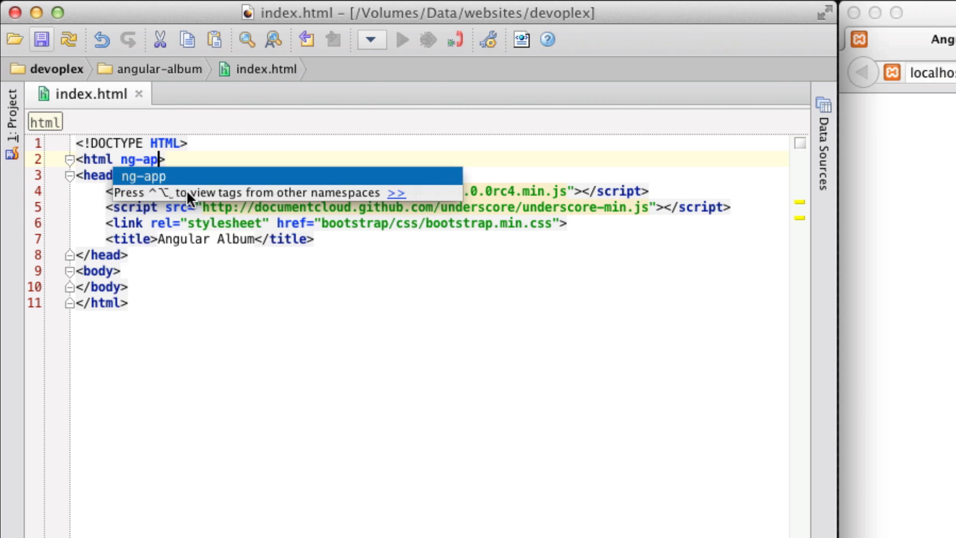
pyautogui.press('Escape')
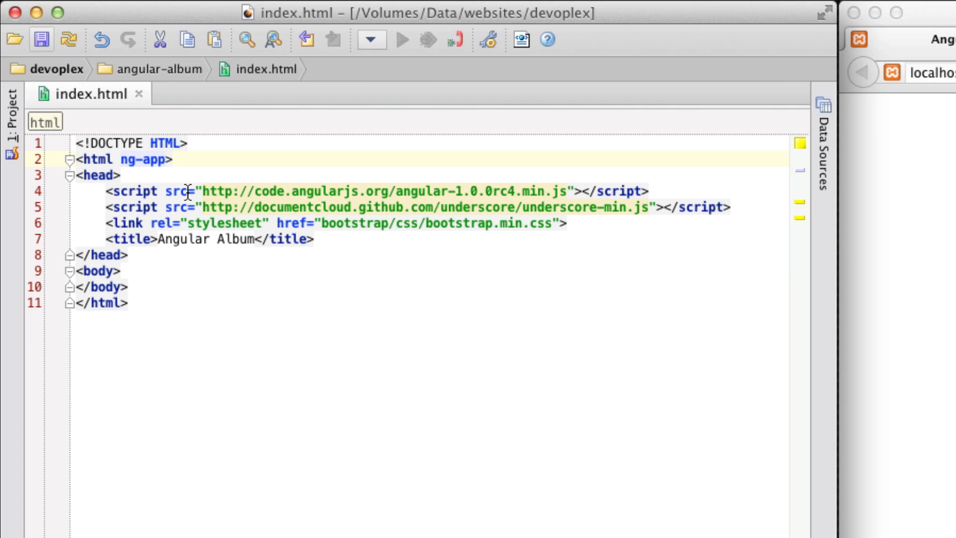
# - Add a div in the body with ng-controller="AlbumCtrl"
pyautogui.press('Down')
pyautogui.press('Down')
pyautogui.press('Down')
pyautogui.press('Down')
pyautogui.press('Down')
pyautogui.press('Down')
pyautogui.press('Down')
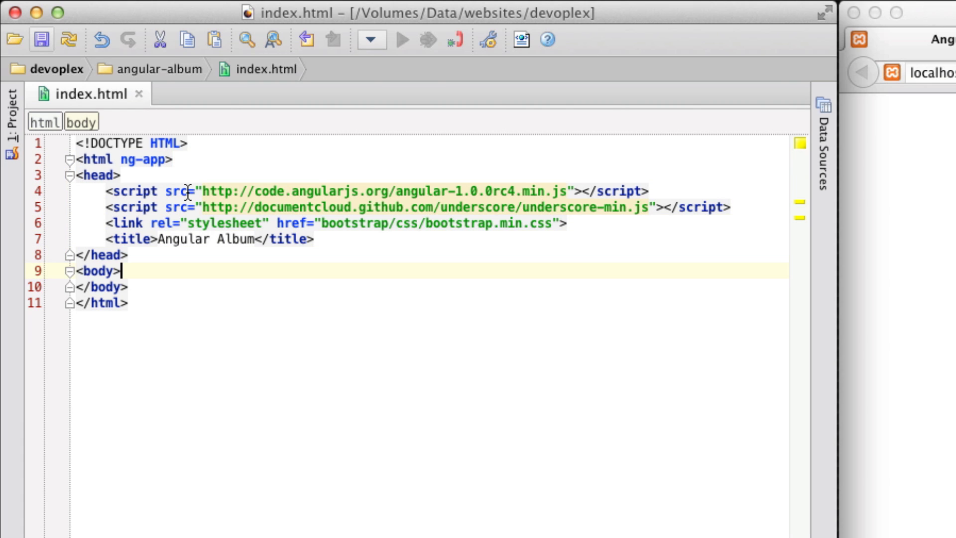
pyautogui.press('Return')
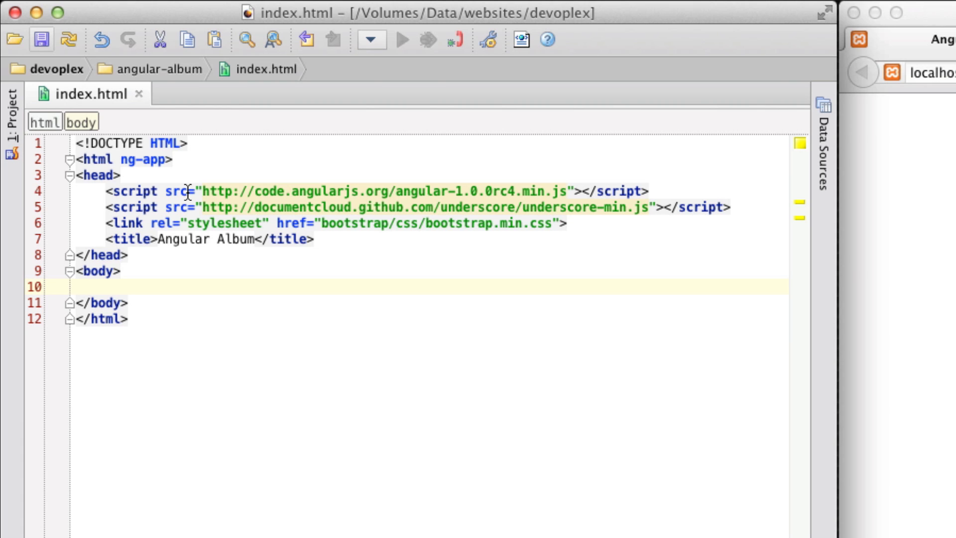
pyautogui.press('Tab')
pyautogui.write('di')
pyautogui.press('Tab')
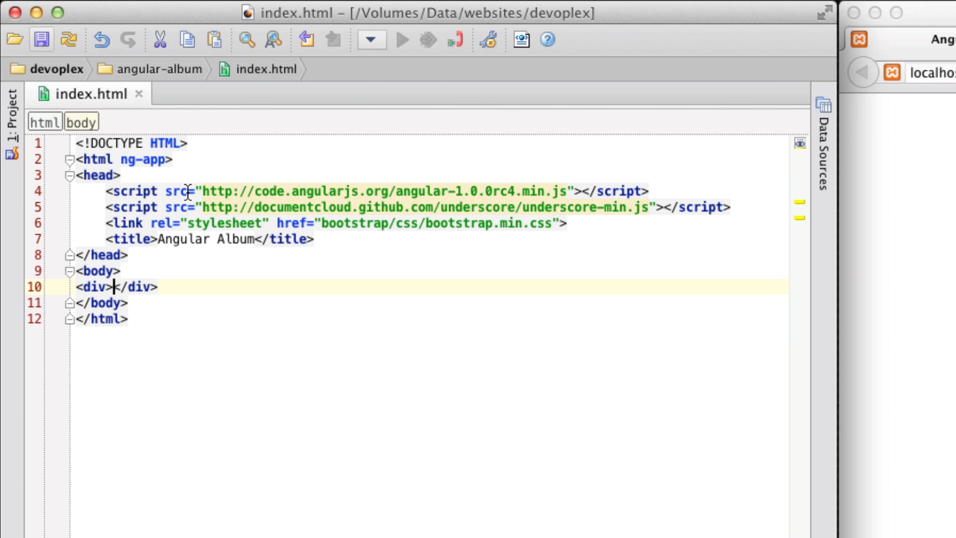
pyautogui.press('Left')
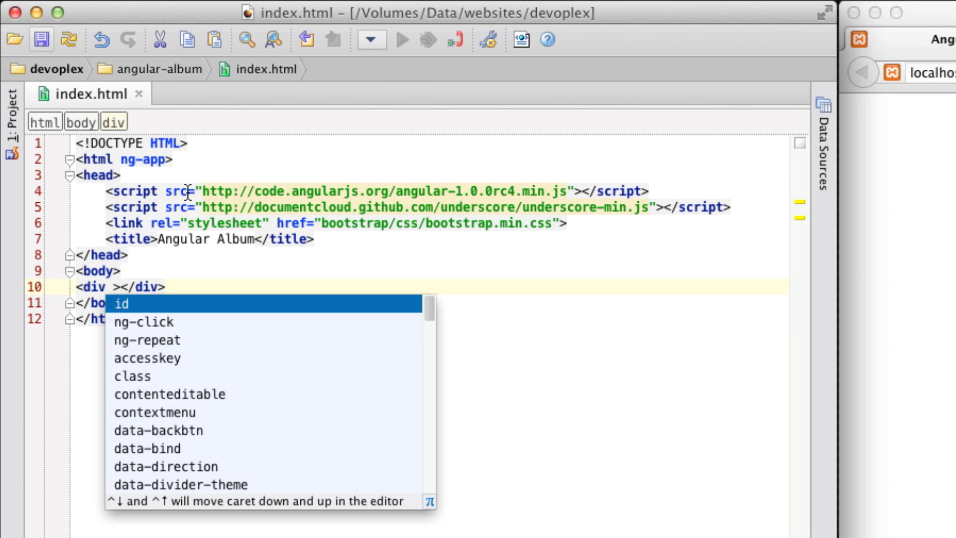
pyautogui.write('ng')
pyautogui.press('Down')
pyautogui.press('Down')
pyautogui.press('Down')
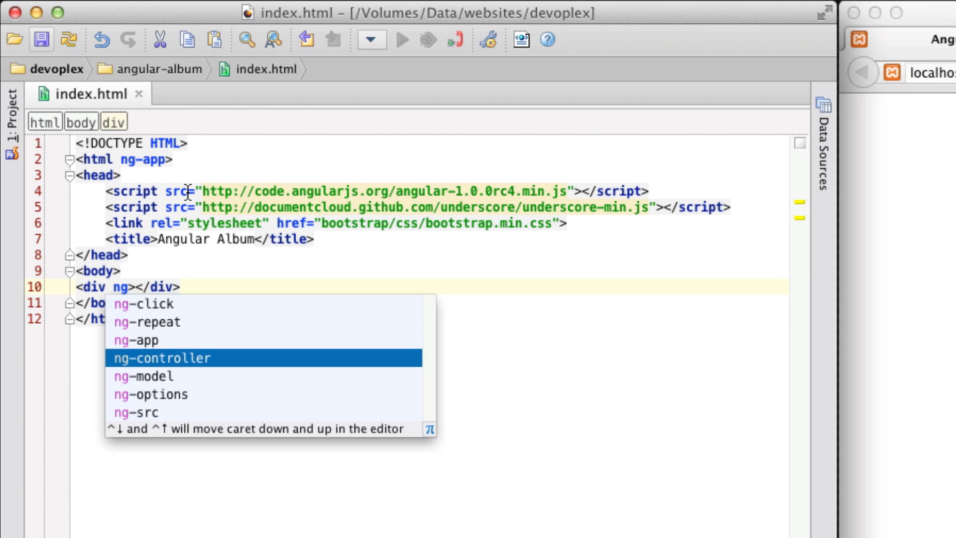
pyautogui.press('Return')
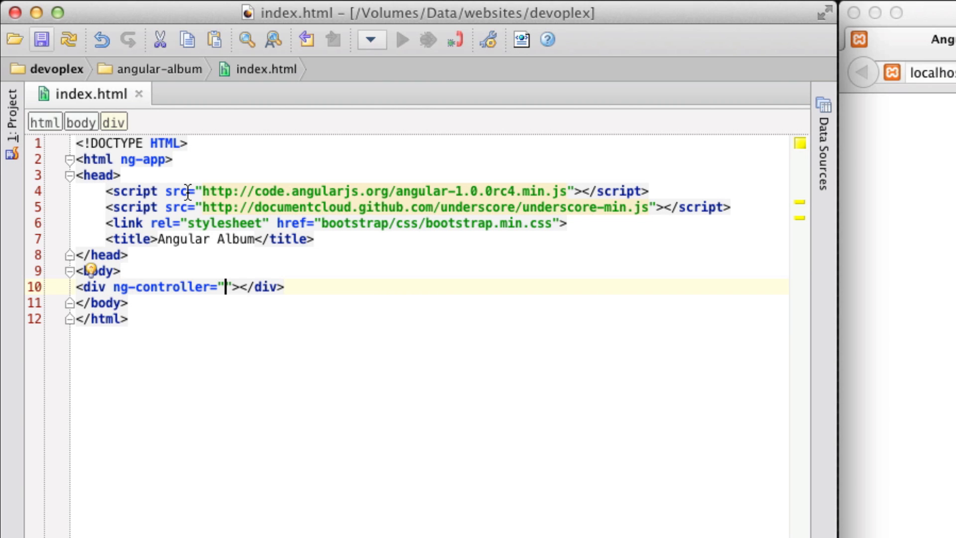
pyautogui.write('AlbumCtrl')
pyautogui.press('Up')
# - Add an album.js script include to the head and create the album.js file
pyautogui.press('Up')
pyautogui.press('Up')
pyautogui.press('Up')
pyautogui.press('Home')
pyautogui.press('Return')
pyautogui.press('Up')
pyautogui.write('script')
pyautogui.press('Tab')
pyautogui.write('album.js')
pyautogui.press('Tab')
pyautogui.press('Left')
pyautogui.press('Left')
pyautogui.press('Left')
pyautogui.press('Left')
pyautogui.press('Left')
pyautogui.press('Left')
pyautogui.press('Left')
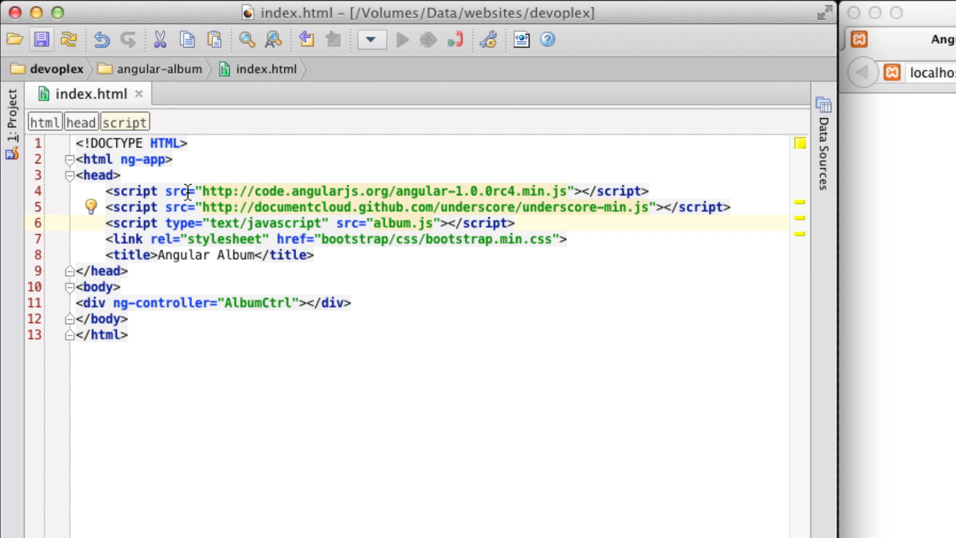
pyautogui.hotkey('alt', 'Return')
pyautogui.press('Return')
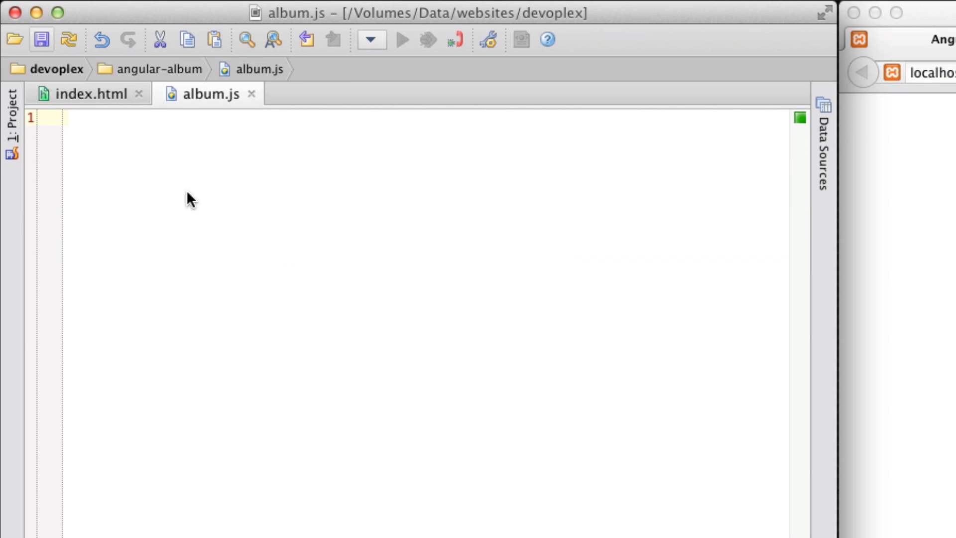
pyautogui.write('$con')
# - Write the AlbumCtrl($scope) function in album.js, matching the div's controller name
pyautogui.press('Tab')
pyautogui.write('AlbumCtrl')
pyautogui.press('Return')
pyautogui.click(77, 94)
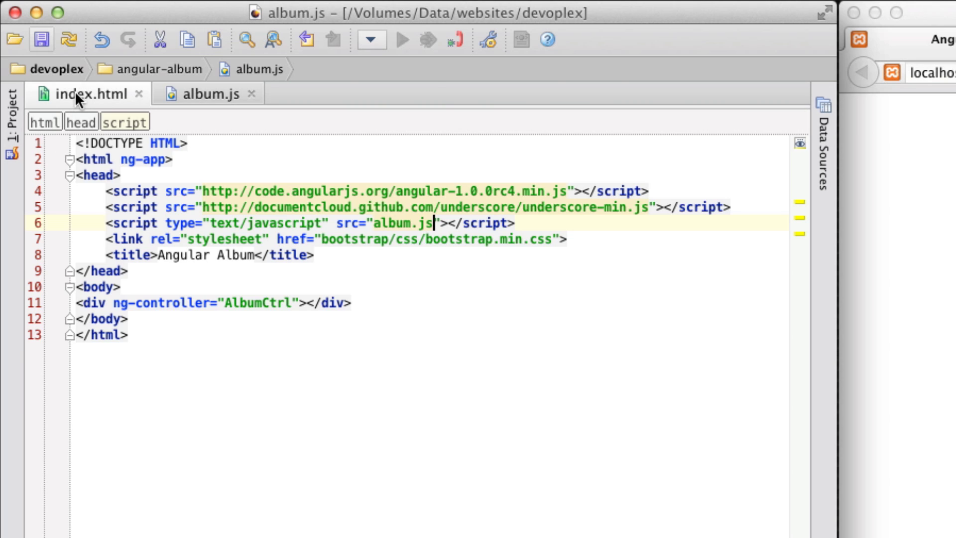
pyautogui.click(191, 302)
pyautogui.click(248, 303)
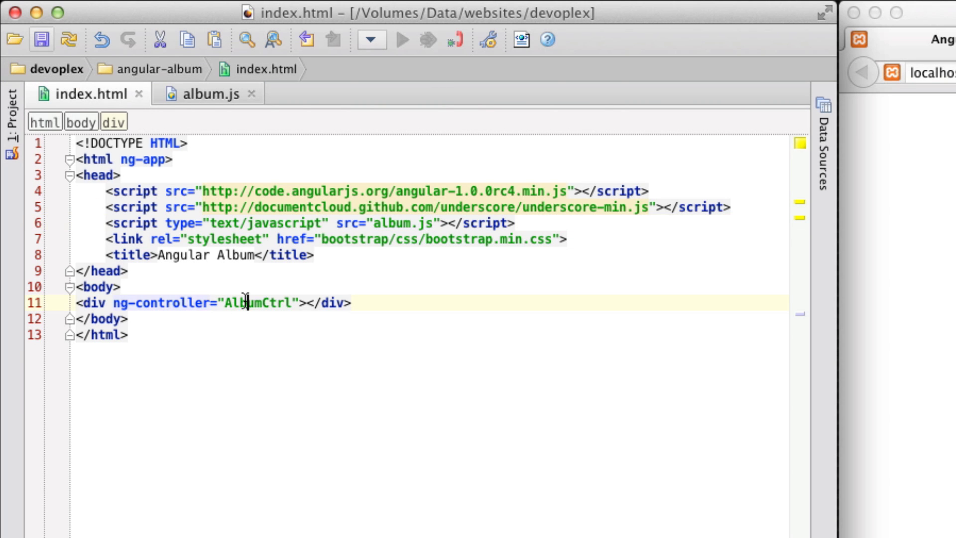
pyautogui.click(198, 99)
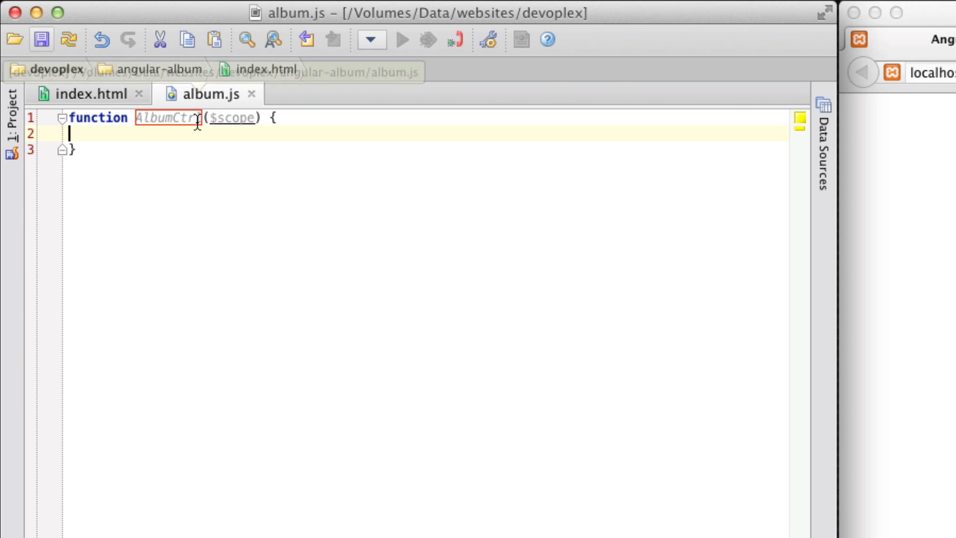
pyautogui.click(171, 132)
pyautogui.press('Tab')
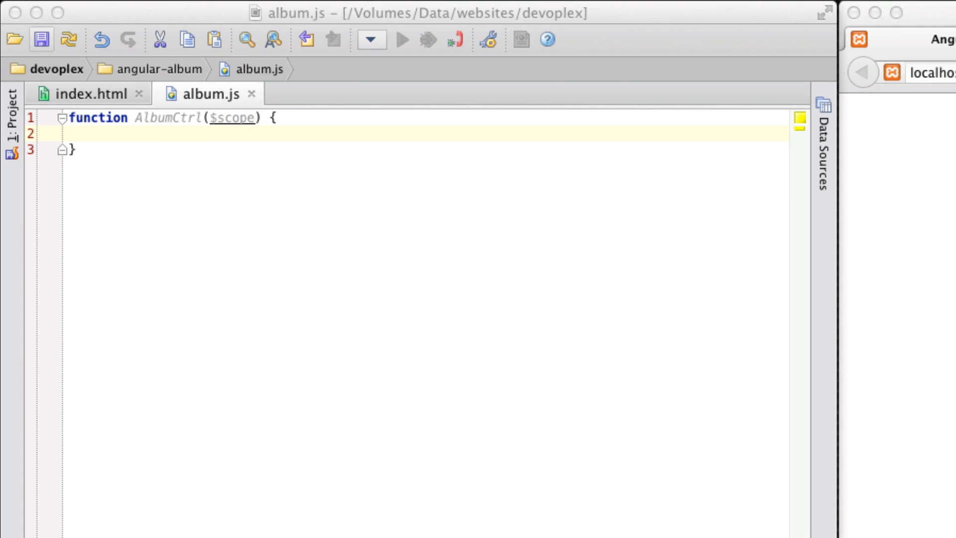
# - Paste the $scope.images array of five image entries into the controller
pyautogui.click(122, 132)
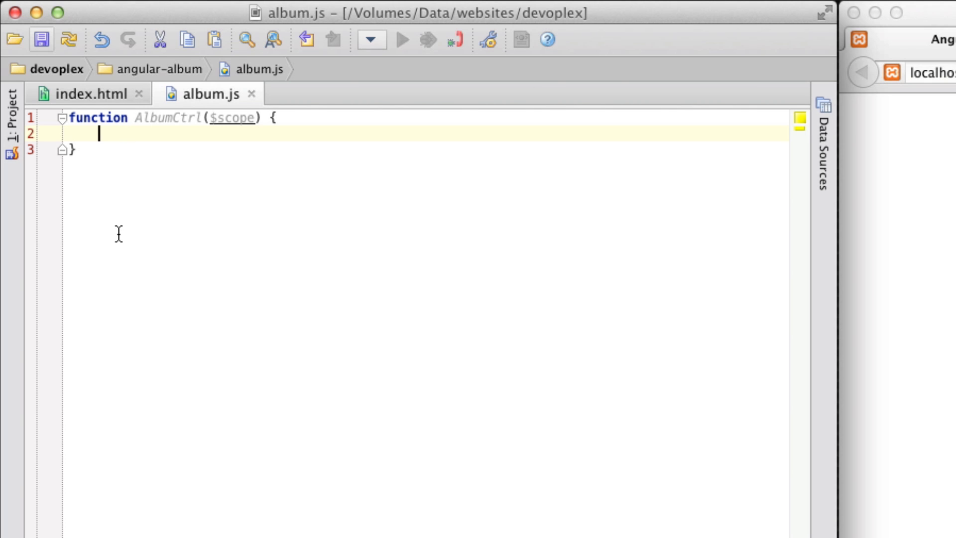
pyautogui.press('super+v')
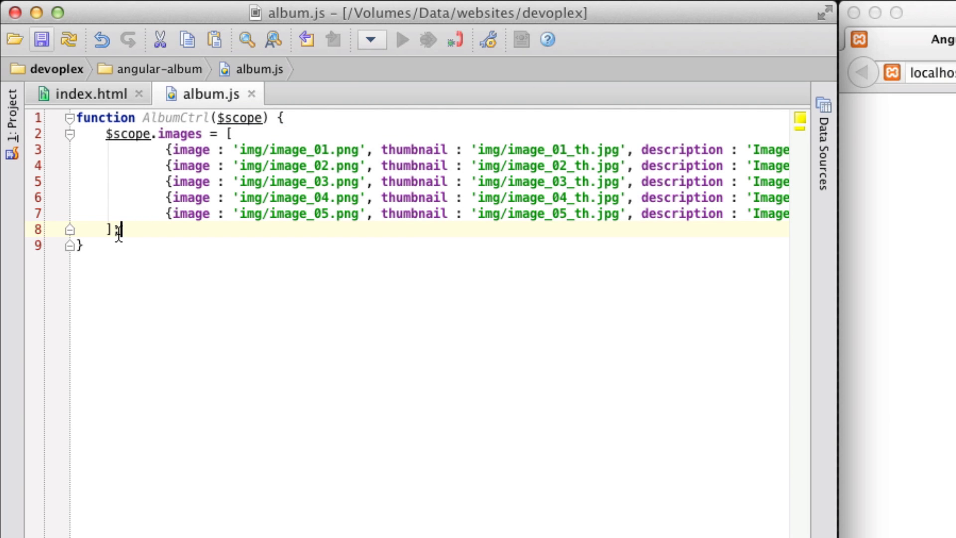
pyautogui.click(231, 133)
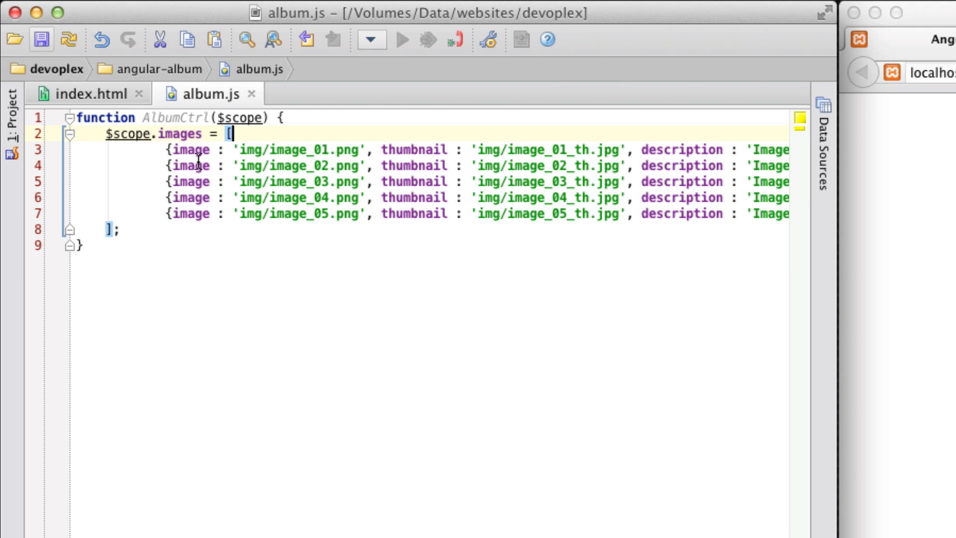
pyautogui.hscroll(5, 446, 142)
pyautogui.hscroll(-3, 446, 142)
pyautogui.hscroll(-2, 445, 142)
# - Add a div with id thumbWrapper inside the AlbumCtrl div
pyautogui.click(77, 92)
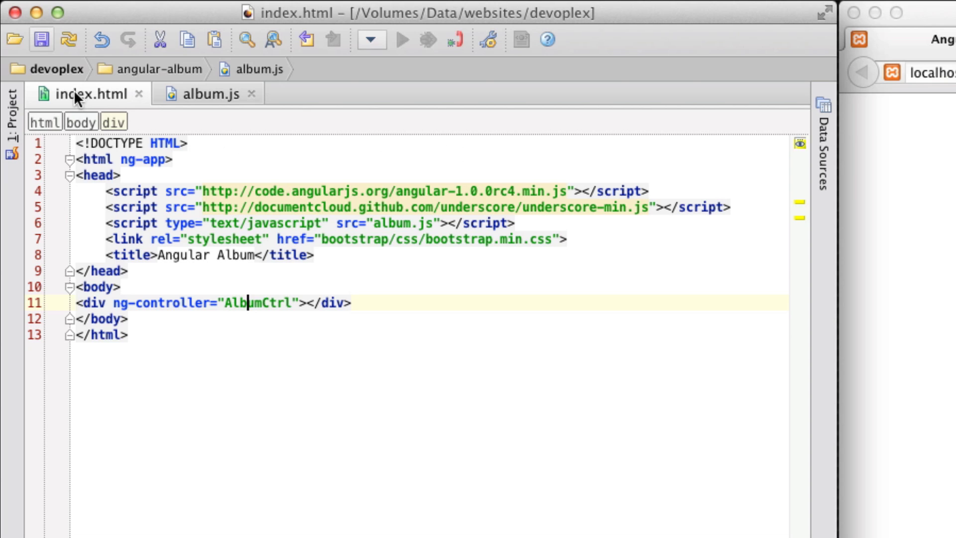
pyautogui.click(307, 302)
pyautogui.press('Return')
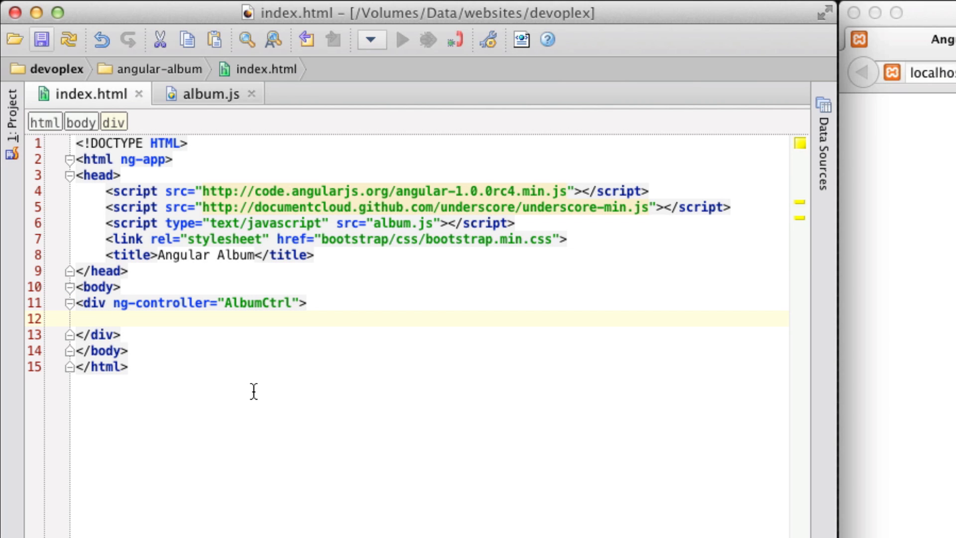
pyautogui.write('<')
pyautogui.press('Return')
pyautogui.write('></div>')
pyautogui.press('Left')
pyautogui.press('Return')
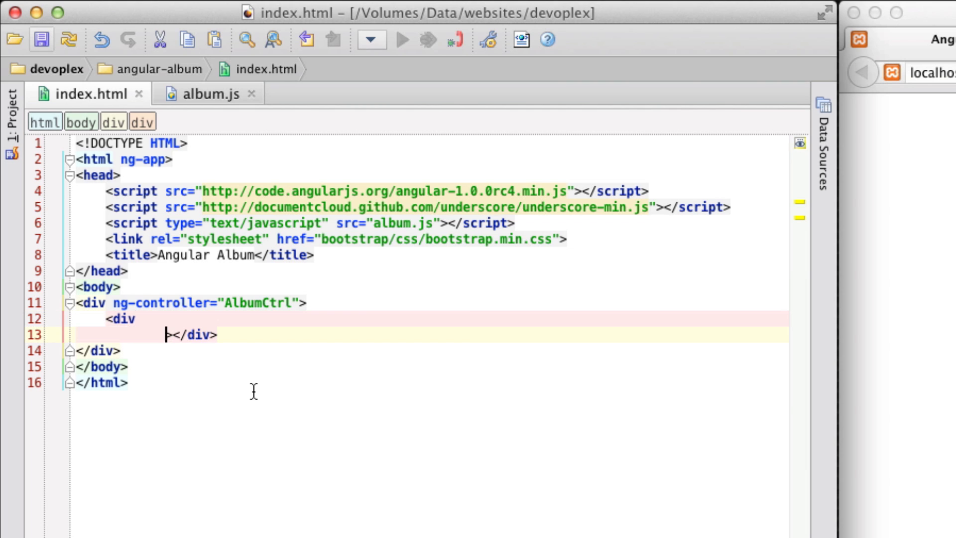
pyautogui.press('Up')
pyautogui.press('super+BackSpace')
pyautogui.press('super+z')
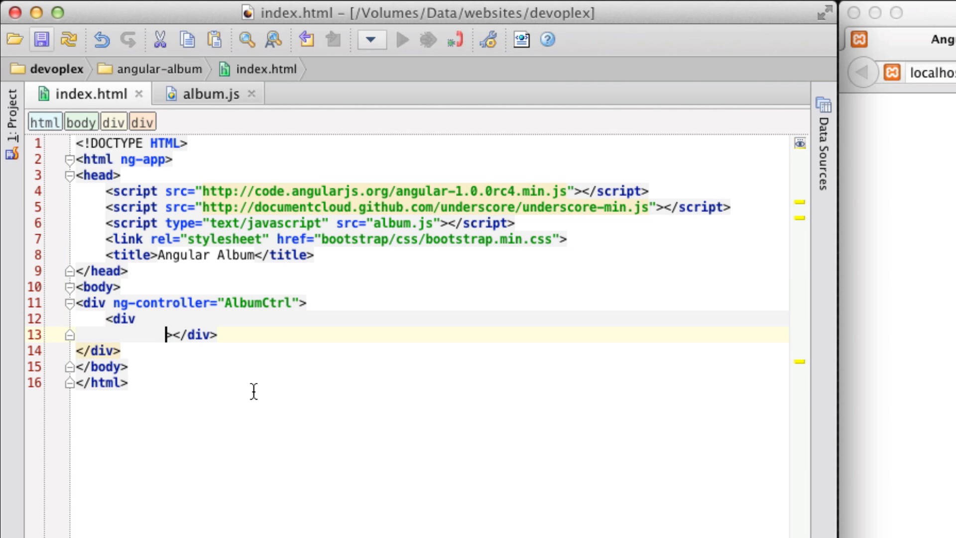
pyautogui.press('End')
pyautogui.write('i')
pyautogui.press('Return')
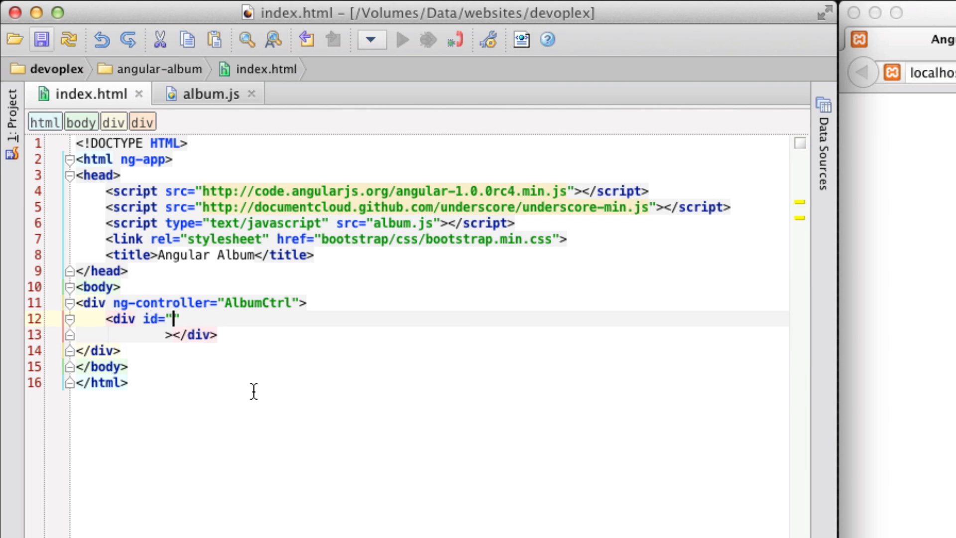
pyautogui.write('thumbWrapper')
pyautogui.press('Right')
pyautogui.hotkey('shift', 'Down')
pyautogui.hotkey('shift', 'Home')
pyautogui.press('BackSpace')
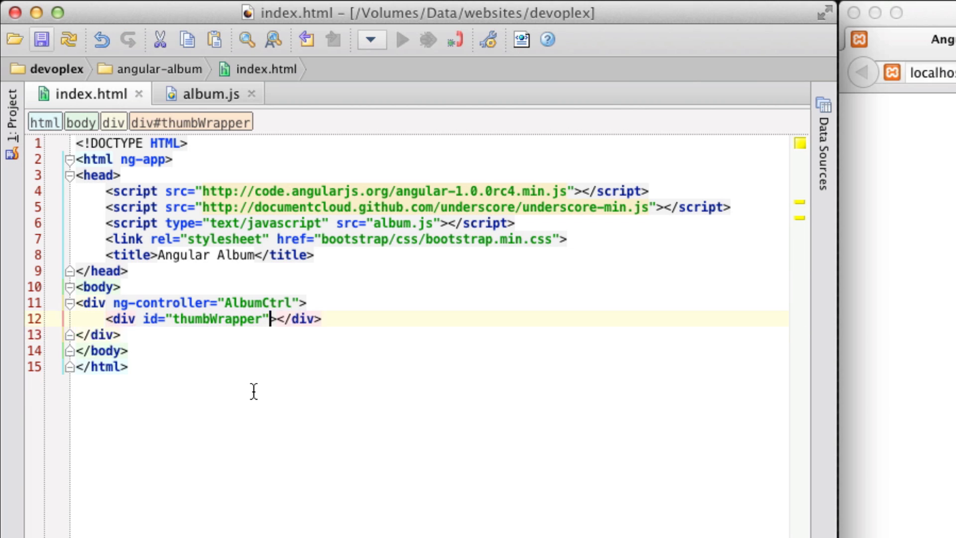
pyautogui.write('>')
# - Add a ul with id thumbList inside thumbWrapper
pyautogui.press('Return')
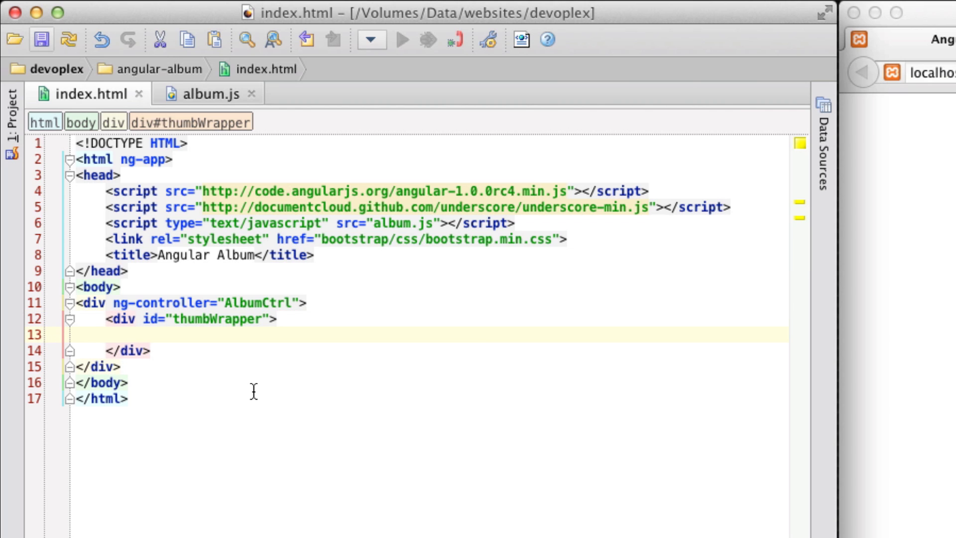
pyautogui.write('<ul></ul>')
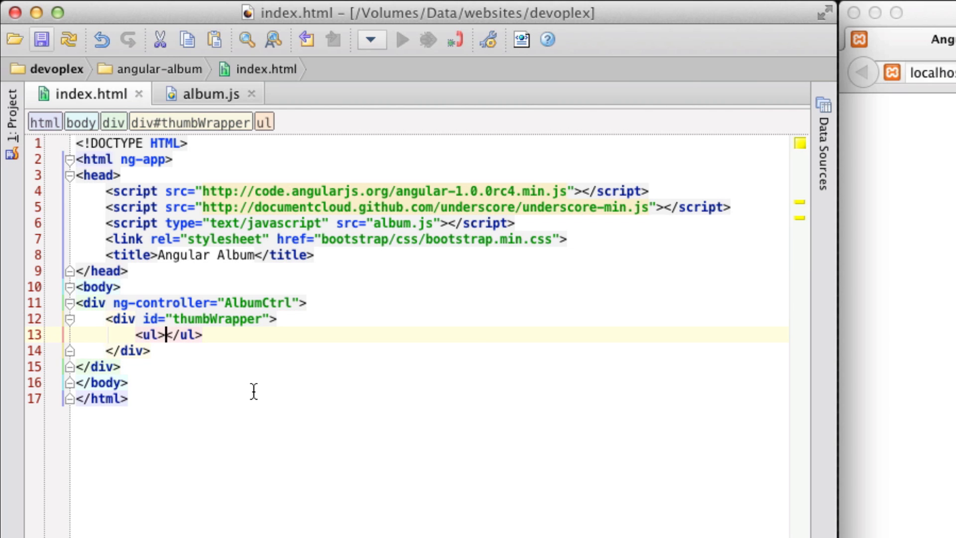
pyautogui.press('Return')
pyautogui.press('Up')
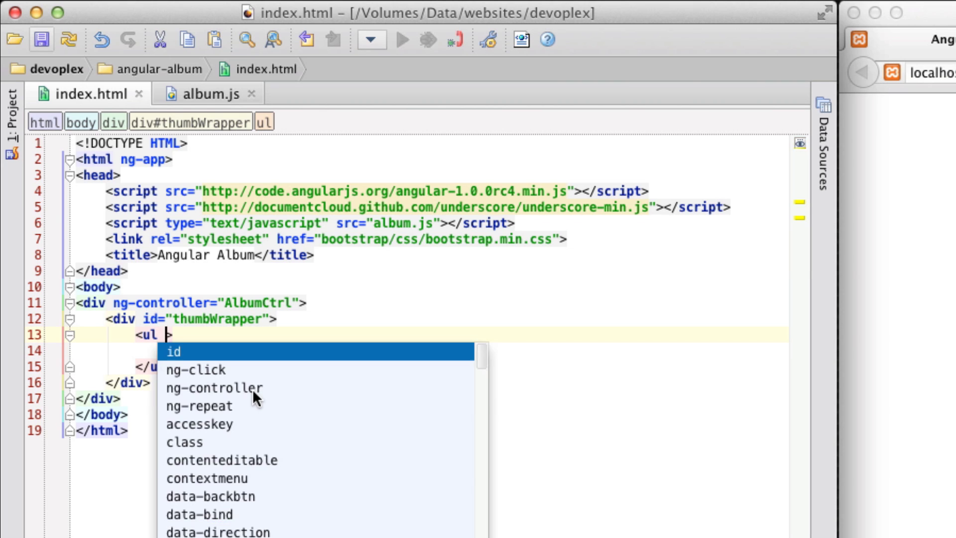
pyautogui.write('id')
pyautogui.press('Return')
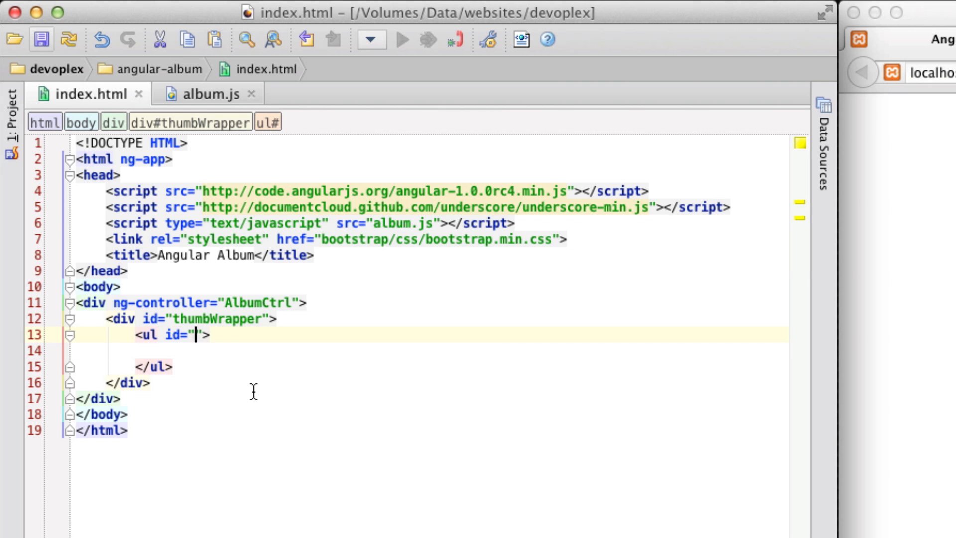
pyautogui.write('yhu')
pyautogui.press('BackSpace')
pyautogui.press('BackSpace')
pyautogui.press('BackSpace')
pyautogui.write('thumbList')
# - Add an li with ng-repeat="image in images" to the thumbList
pyautogui.press('Down')
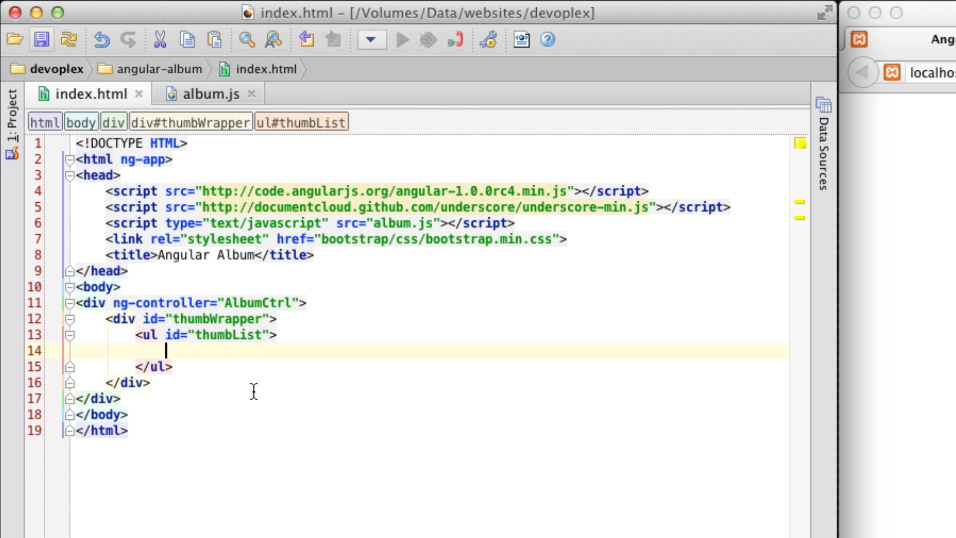
pyautogui.write('<li></li>')
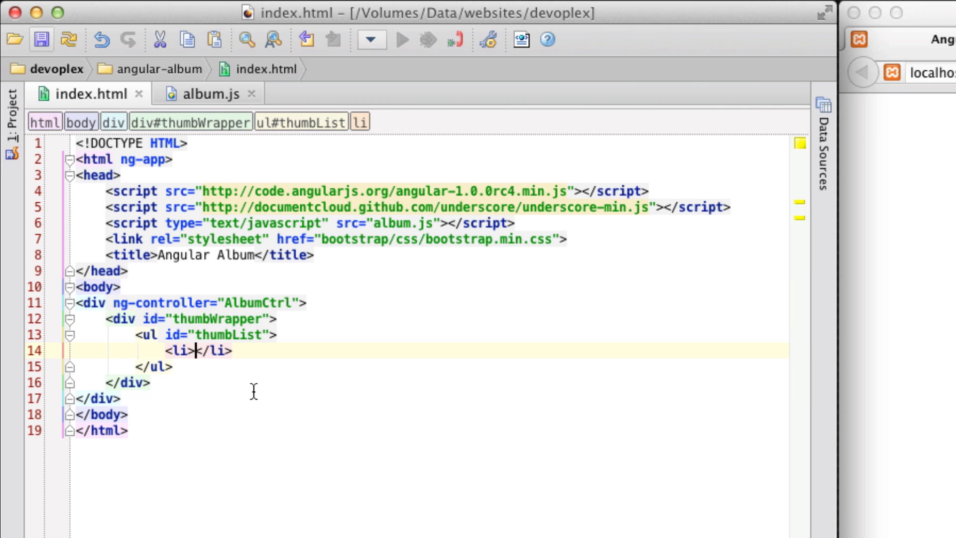
pyautogui.press('Return')
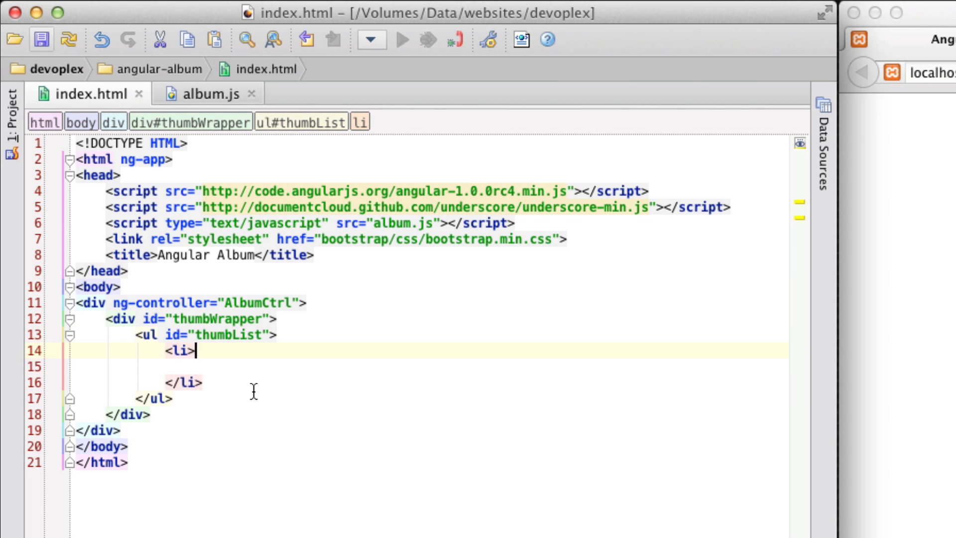
pyautogui.press('Up')
pyautogui.press('Left')
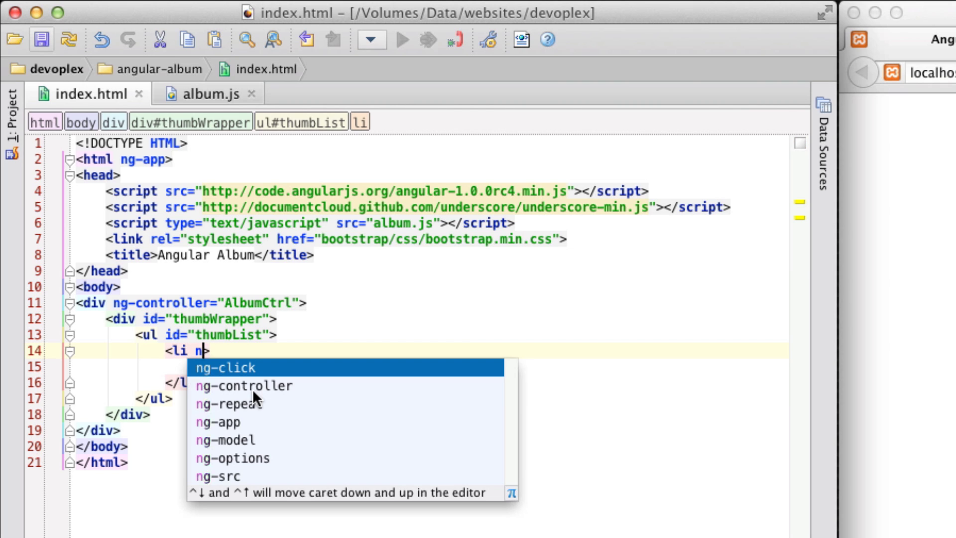
pyautogui.write('g-re')
pyautogui.press('Return')
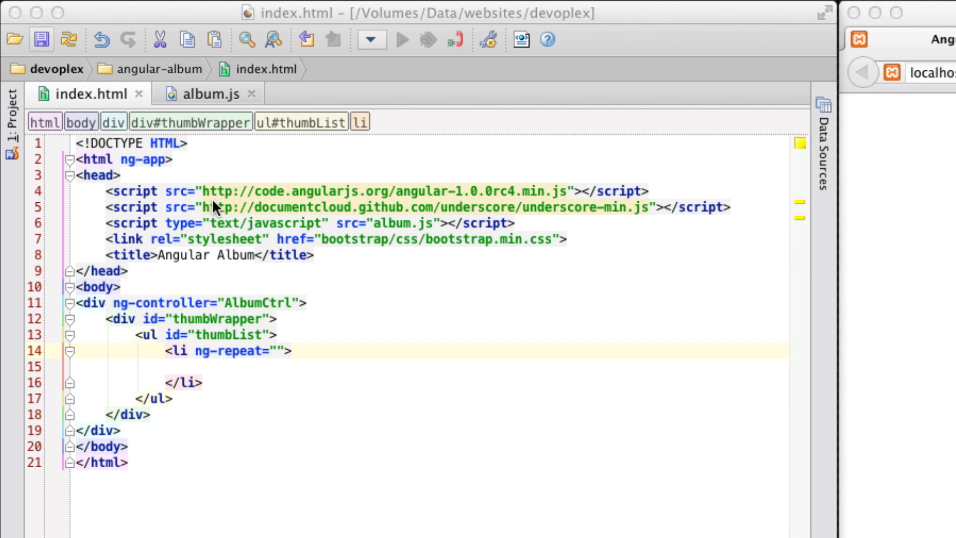
pyautogui.click(274, 352)
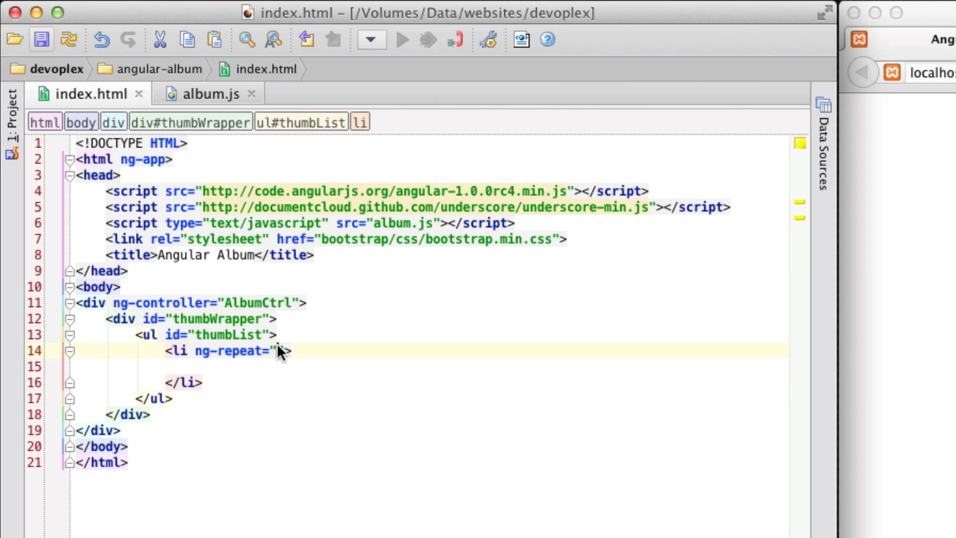
pyautogui.write('image in images')
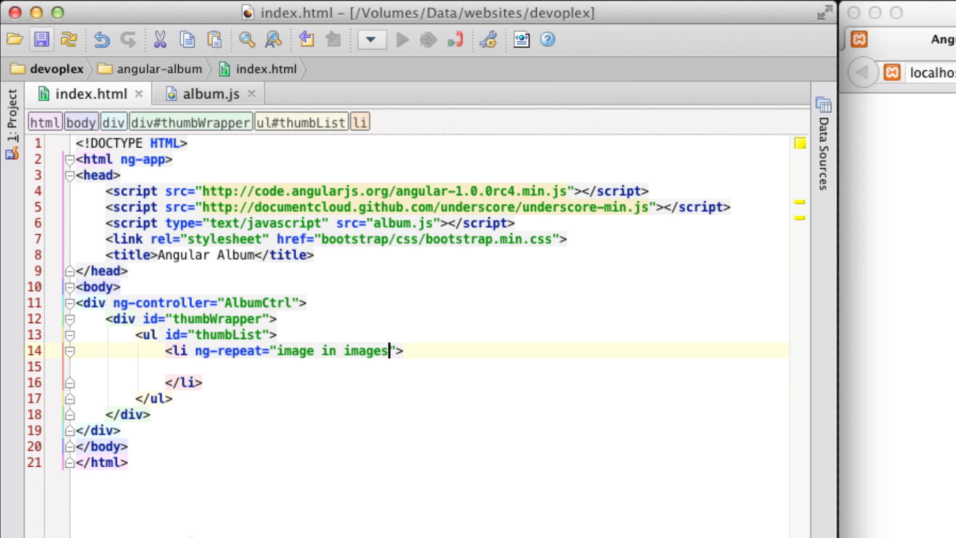
# - Add an img with src {{image.thumbnail}} and alt {{image.description}} inside the li
pyautogui.press('Down')
pyautogui.press('Tab')
pyautogui.press('Tab')
pyautogui.write('img')
pyautogui.press('Tab')
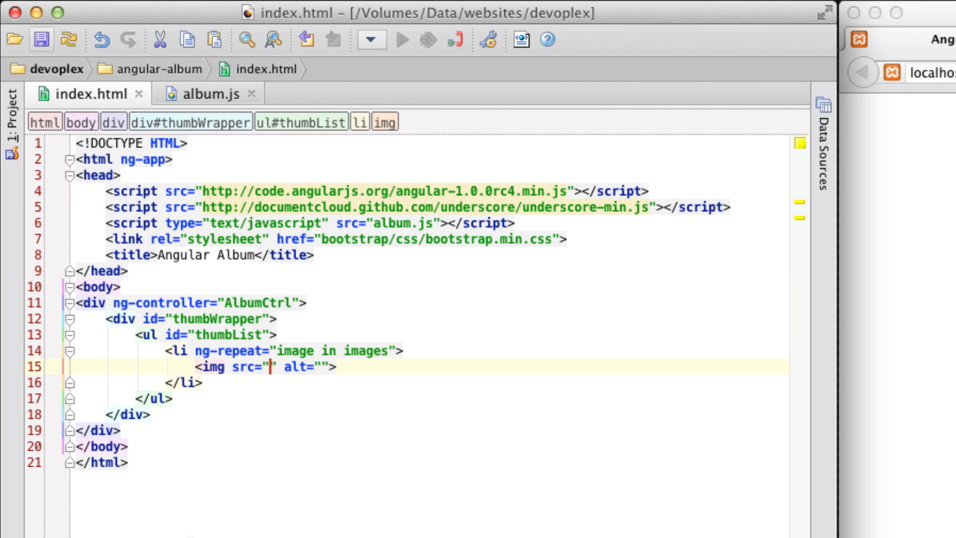
pyautogui.write('{{')
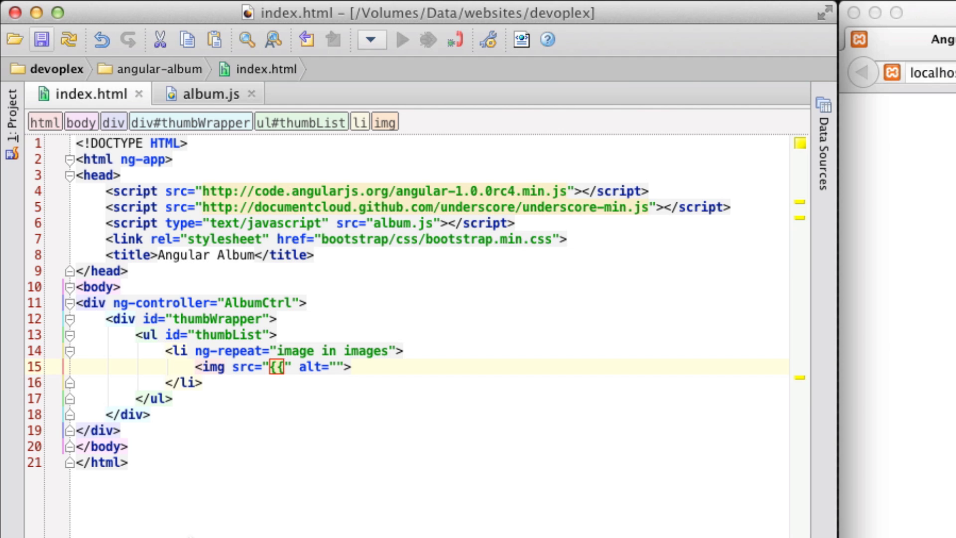
pyautogui.write('image.thiu')
pyautogui.press('BackSpace')
pyautogui.press('BackSpace')
pyautogui.write('umbnail}}')
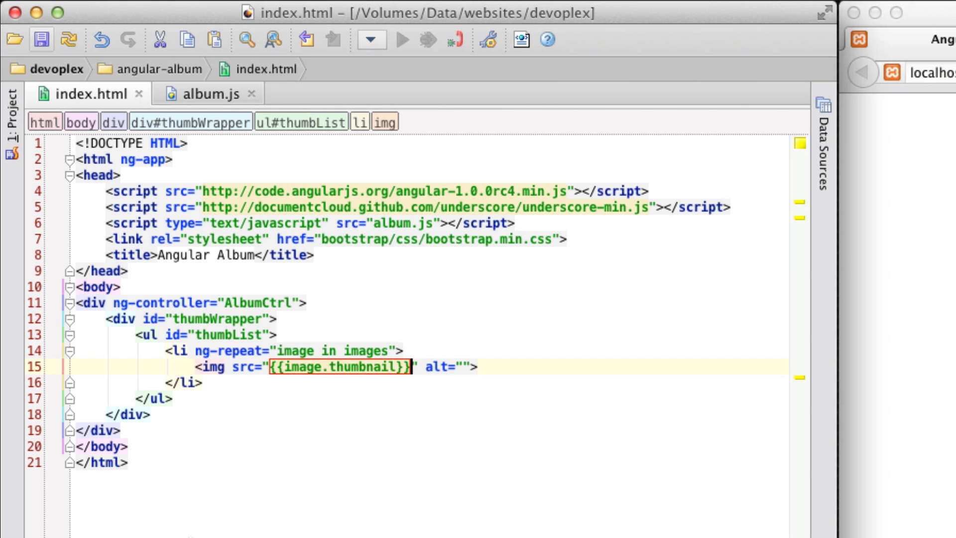
pyautogui.press('Tab')
pyautogui.write('{{image.descripti')
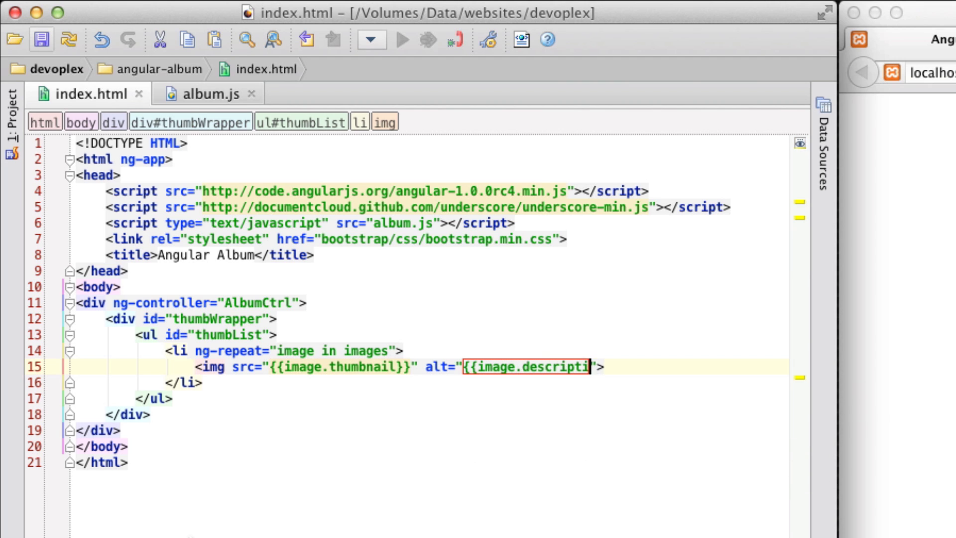
pyautogui.write('on}}')
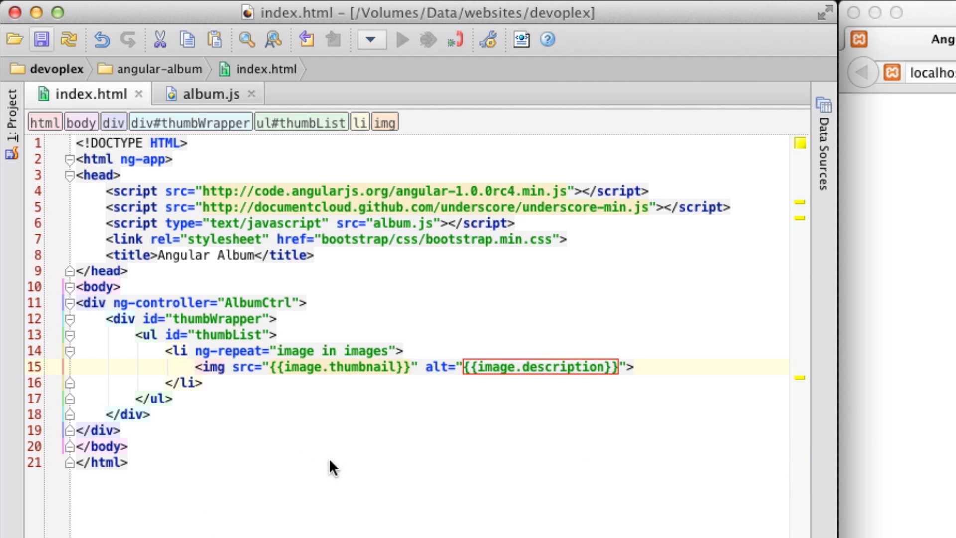
# - Reload the album page in Firefox and open the console to see the 404 errors
pyautogui.click(346, 432)
pyautogui.click(290, 367)
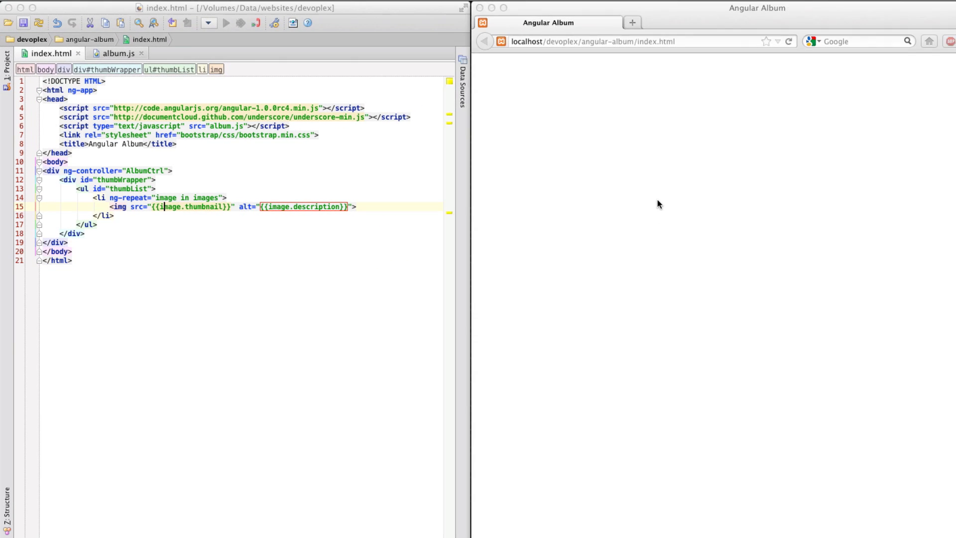
pyautogui.click(657, 199)
pyautogui.press('super+r')
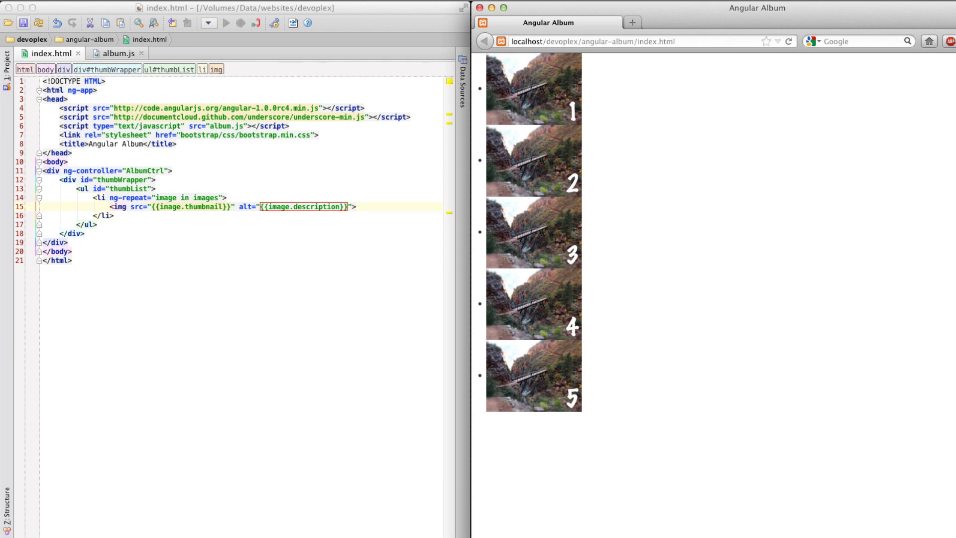
pyautogui.press('F12')
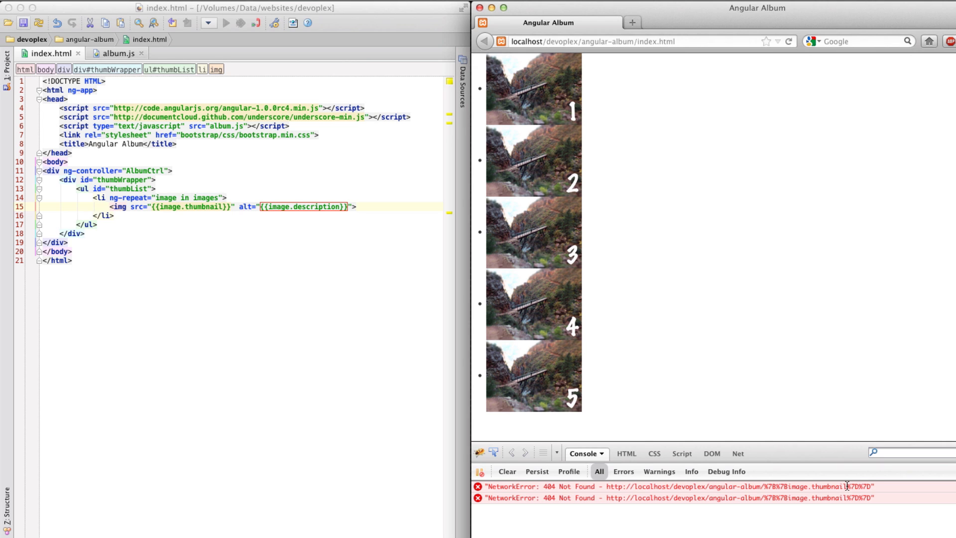
# - Change the thumbnail img's src to ng-src, then reload the page to confirm thumbnails load
pyautogui.click(131, 206)
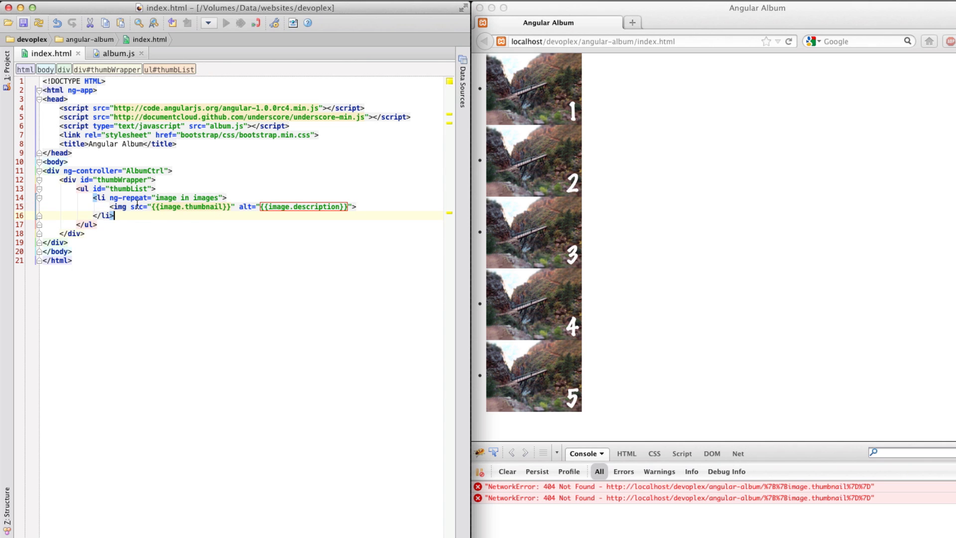
pyautogui.write('ng-')
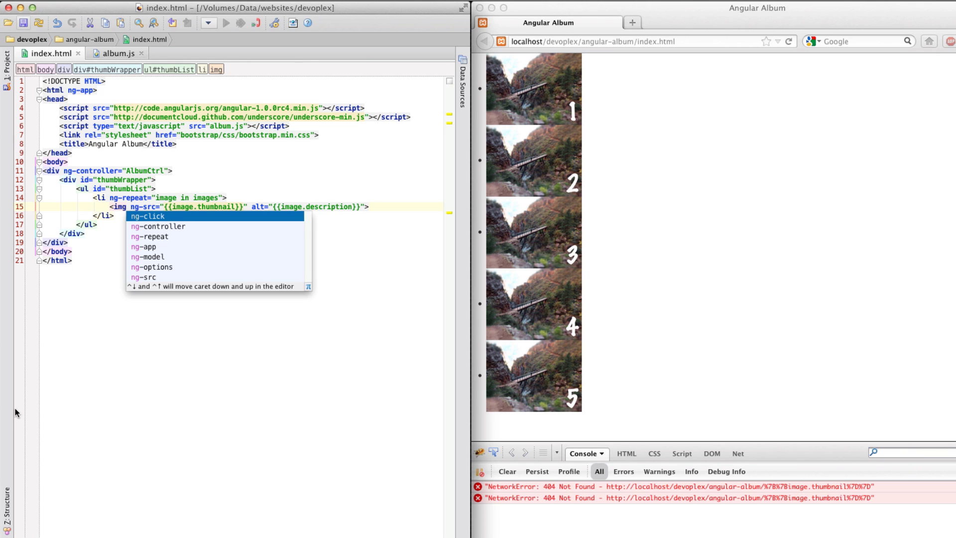
pyautogui.click(144, 188)
pyautogui.click(663, 176)
pyautogui.press('super+r')
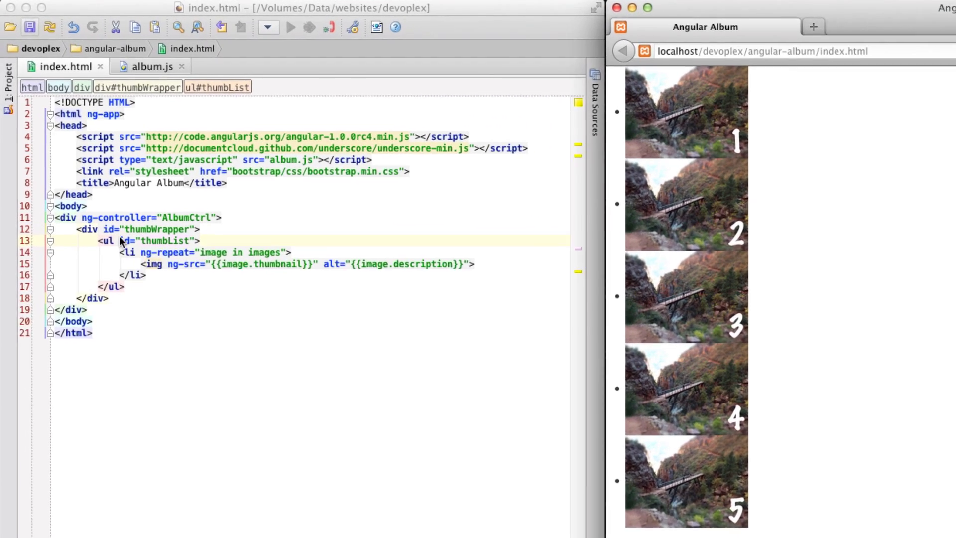
pyautogui.click(203, 197)
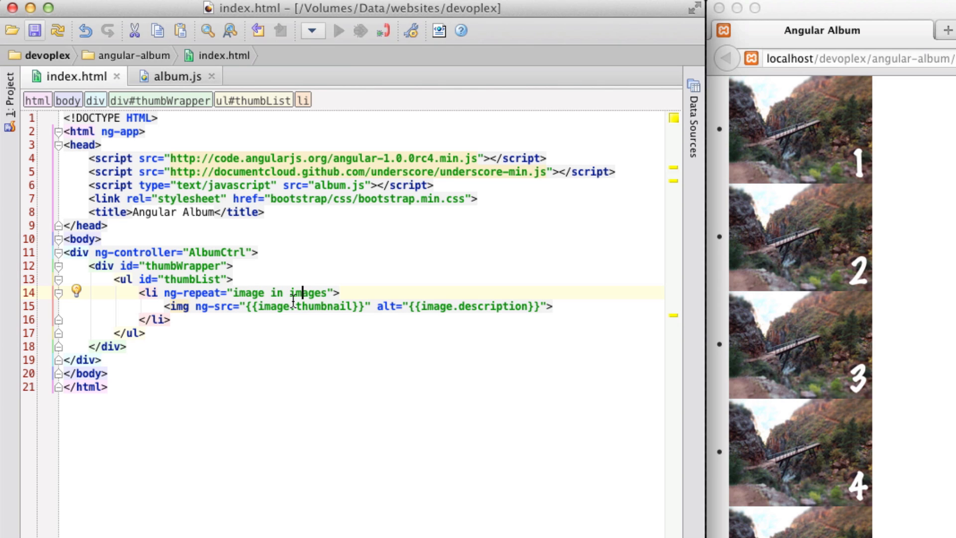
pyautogui.click(286, 319)
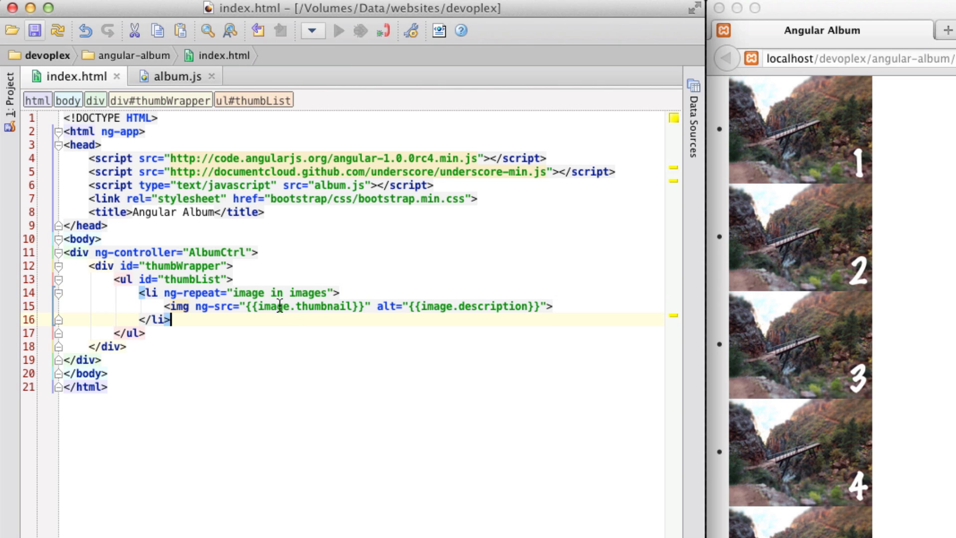
pyautogui.click(278, 306)
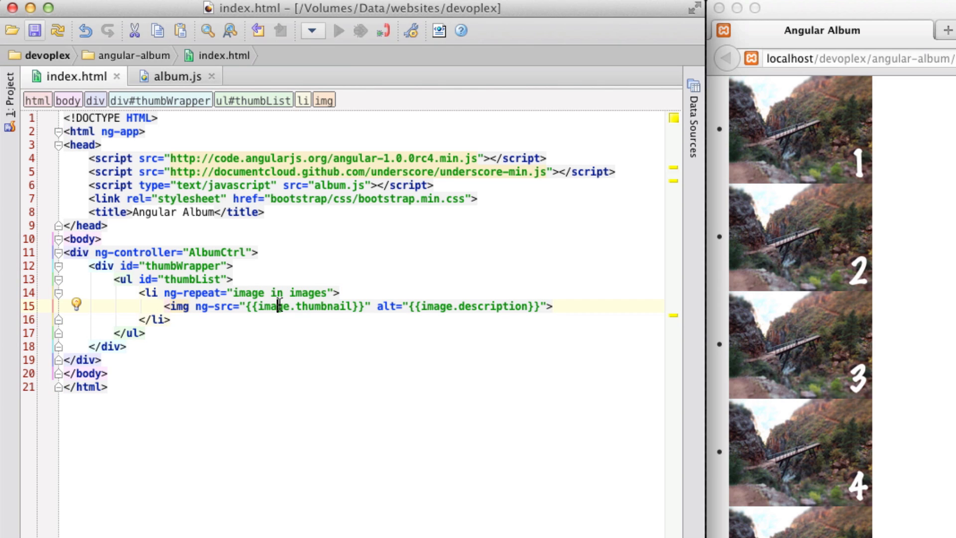
pyautogui.click(427, 263)
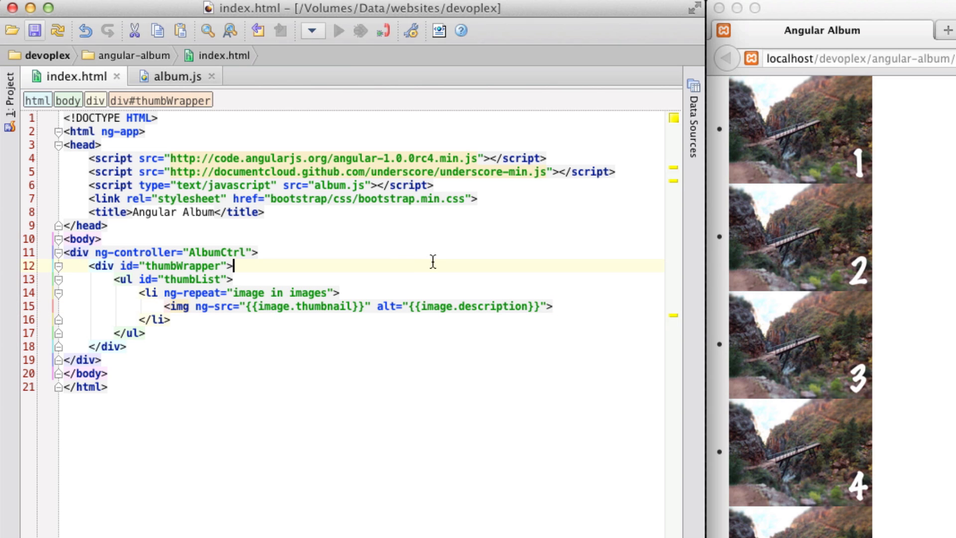
# - Add a second stylesheet link with href album.css below the existing one
pyautogui.click(193, 185)
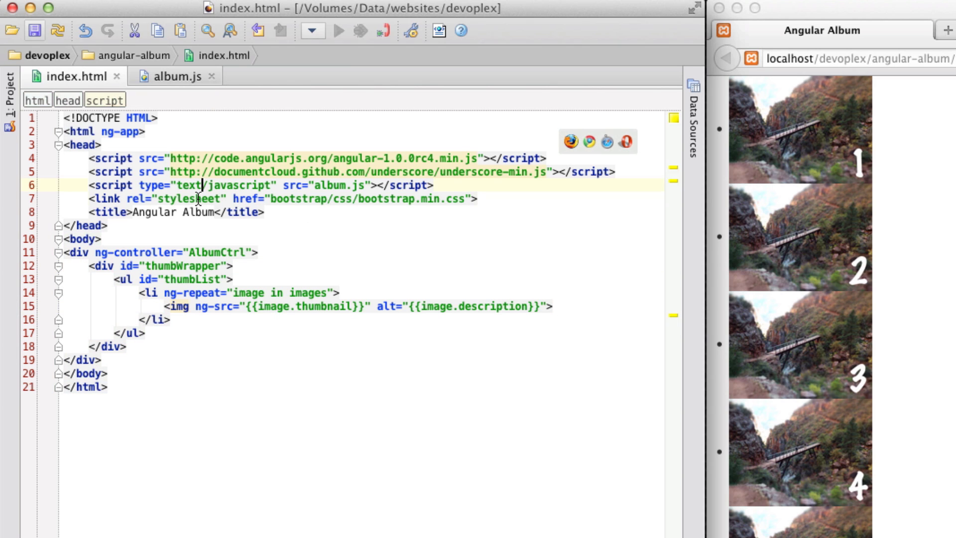
pyautogui.click(199, 198)
pyautogui.press('End')
pyautogui.press('Return')
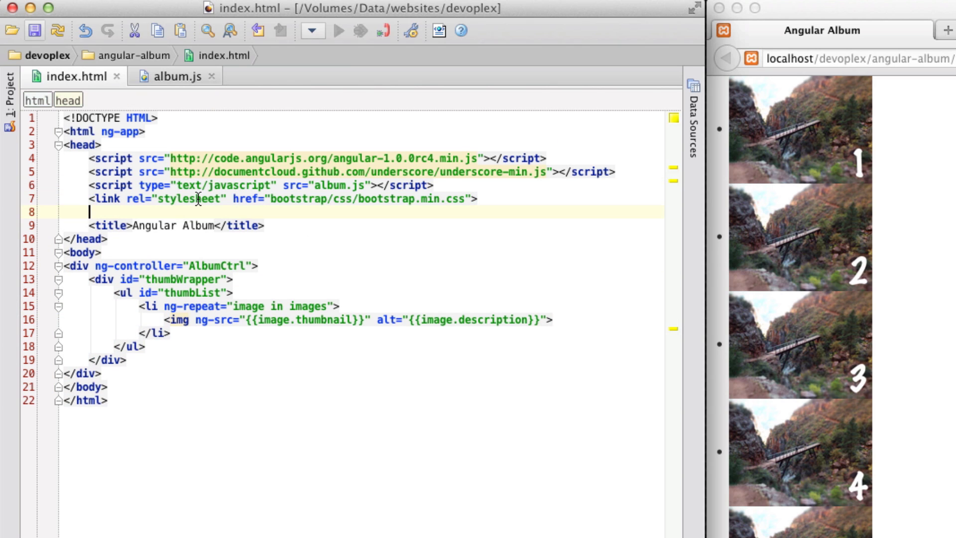
pyautogui.write('link')
pyautogui.press('Tab')
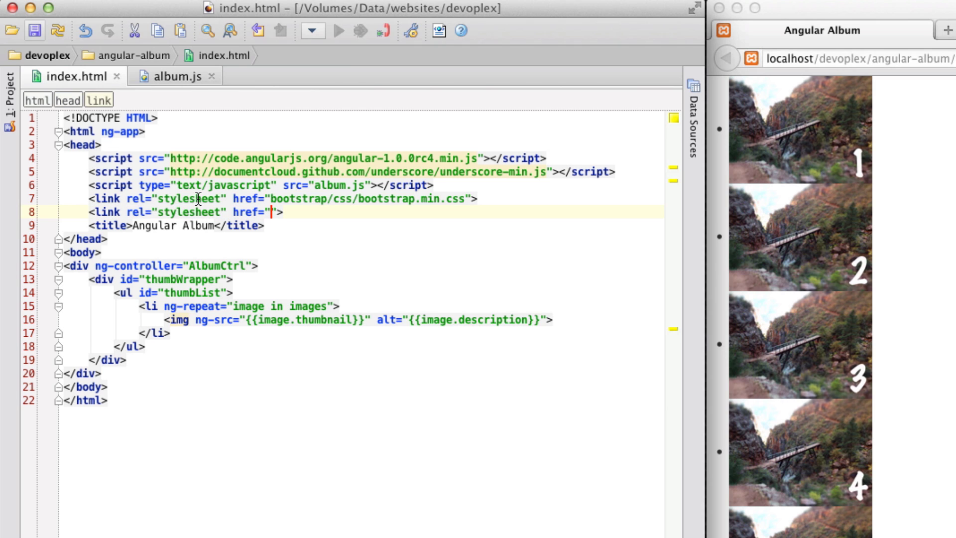
pyautogui.write('album.css')
pyautogui.press('End')
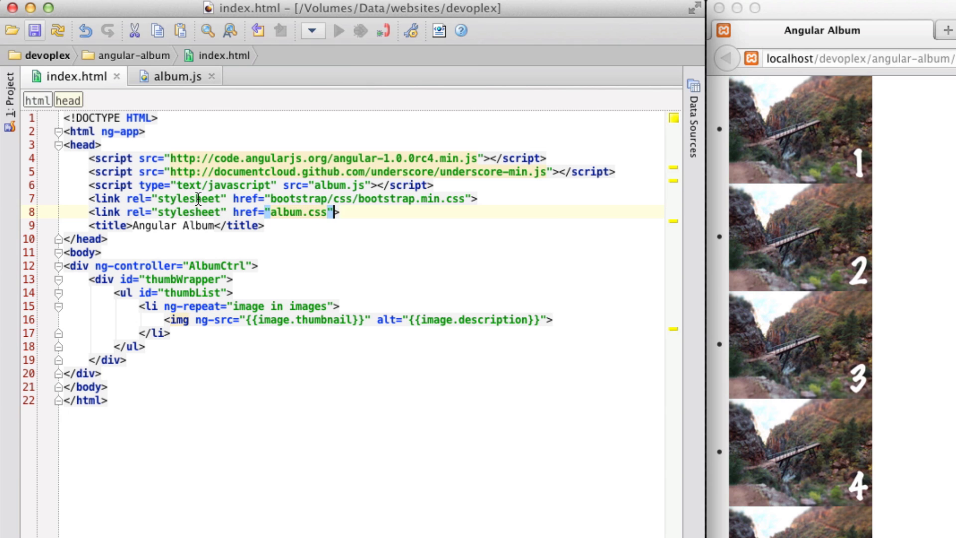
pyautogui.hotkey('alt', 'Return')
# - Create album.css and add a #thumbWrapper rule with width 620px and overflow auto
pyautogui.press('Return')
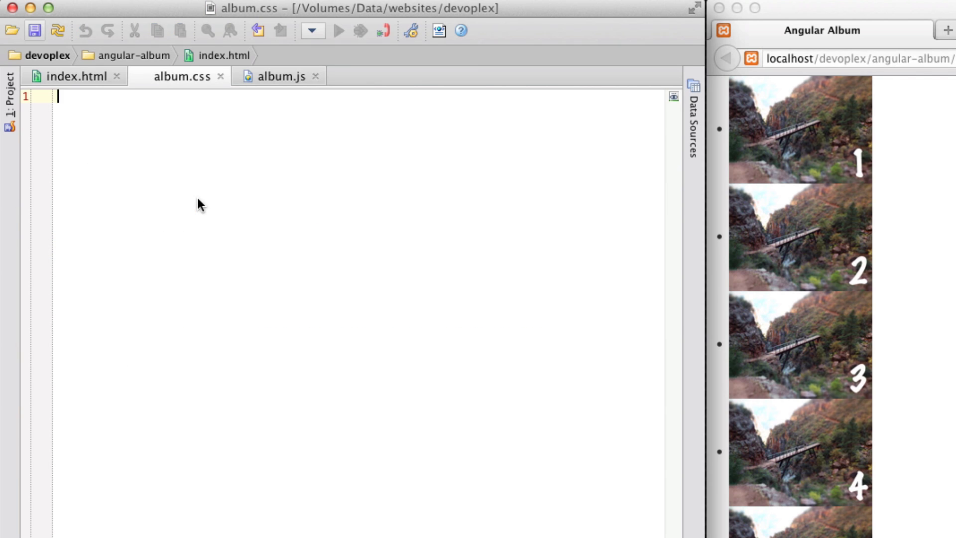
pyautogui.write('#album')
pyautogui.press('BackSpace')
pyautogui.press('BackSpace')
pyautogui.press('BackSpace')
pyautogui.press('BackSpace')
pyautogui.press('BackSpace')
pyautogui.write('thumbWrapper {')
pyautogui.press('Return')
pyautogui.write('wi')
pyautogui.press('Return')
pyautogui.write('620px;')
pyautogui.press('Return')
pyautogui.write('over')
pyautogui.press('Return')
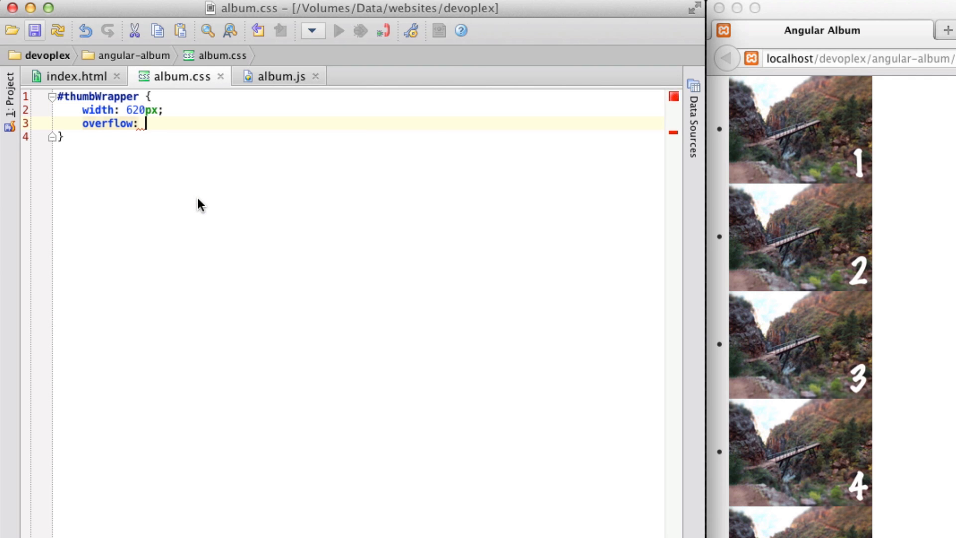
pyautogui.write('auto;')
# - Add a #thumbList rule with white-space nowrap and margin 0px
pyautogui.press('Down')
pyautogui.press('Return')
pyautogui.press('Return')
pyautogui.write('#thumbL')
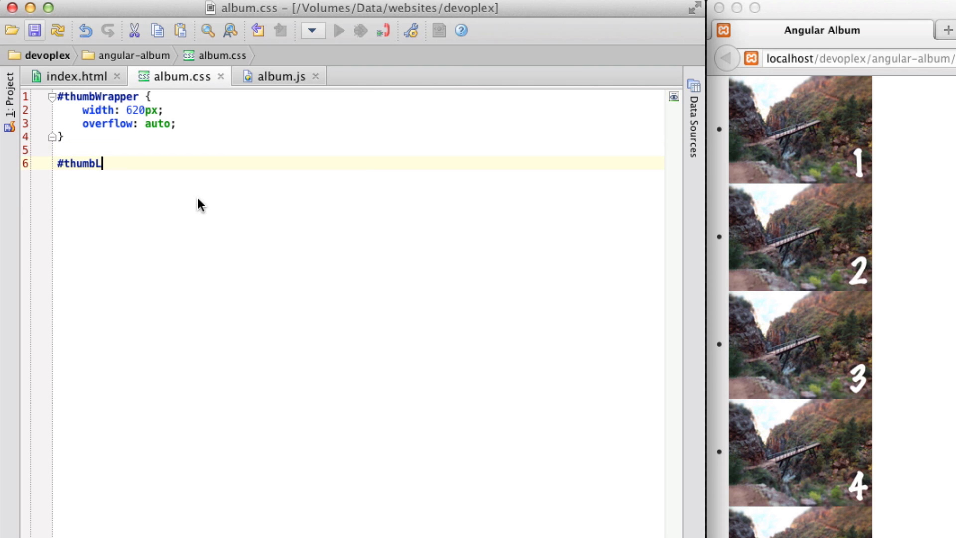
pyautogui.write('ist {')
pyautogui.press('Return')
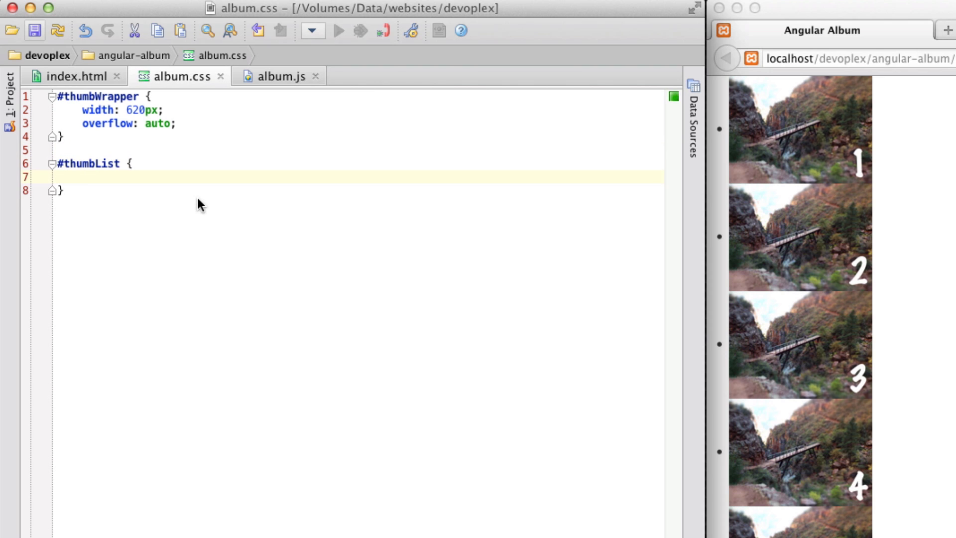
pyautogui.write('whi')
pyautogui.press('Return')
pyautogui.write('now')
pyautogui.press('Return')
pyautogui.press('Return')
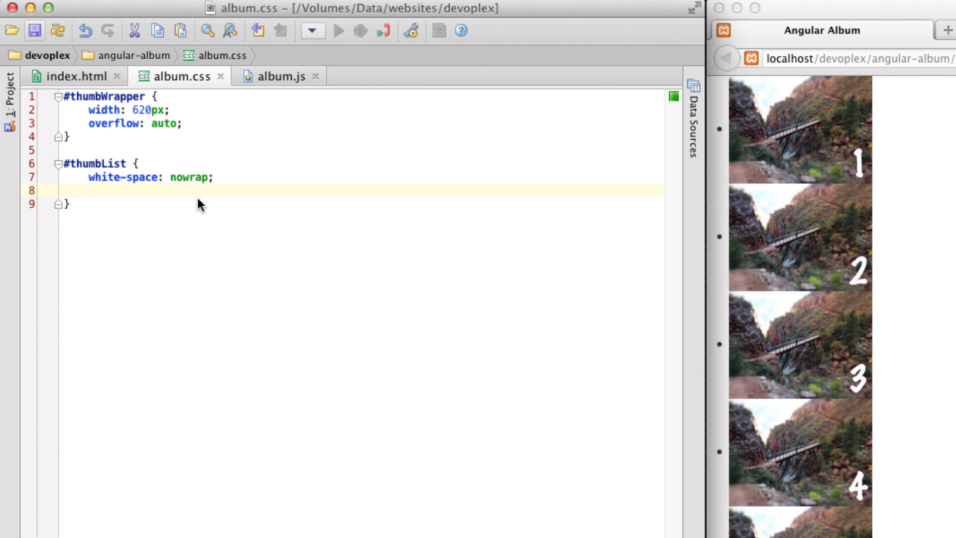
pyautogui.write('mar')
pyautogui.press('Return')
pyautogui.write('0px;')
# - Begin an empty #thumbList li rule
pyautogui.press('Down')
pyautogui.press('Return')
pyautogui.press('Return')
pyautogui.write('$')
pyautogui.press('BackSpace')
pyautogui.write('#th')
pyautogui.press('Down')
pyautogui.press('Return')
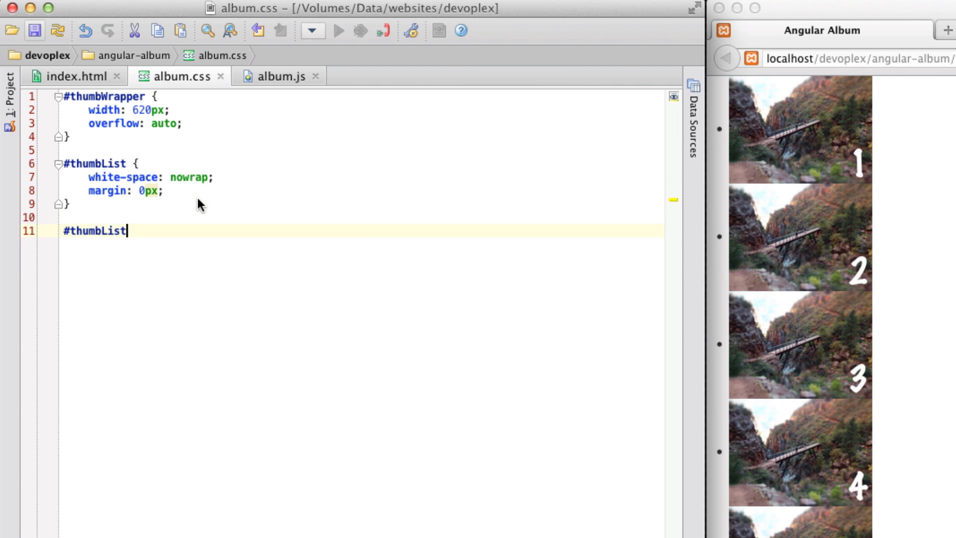
pyautogui.write(' li {')
pyautogui.press('Return')
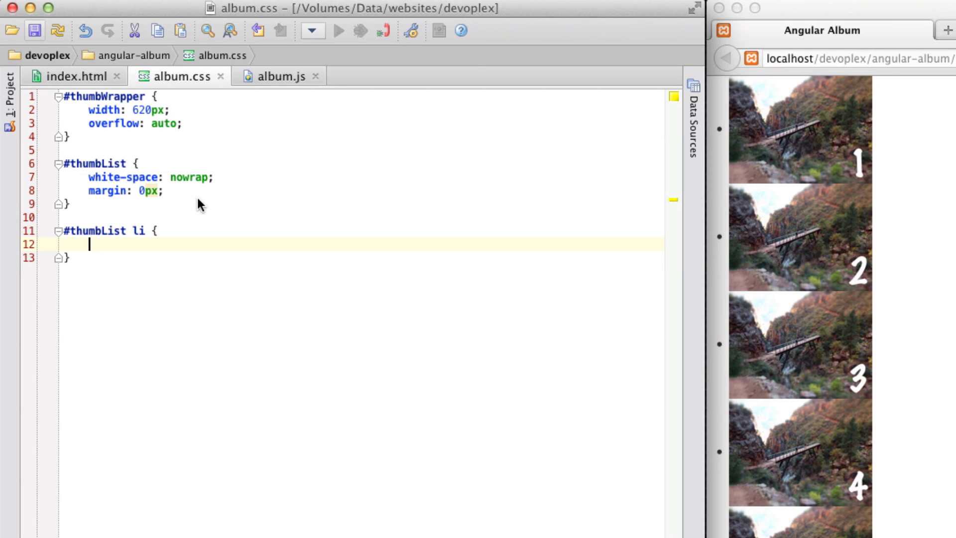
pyautogui.write('di')
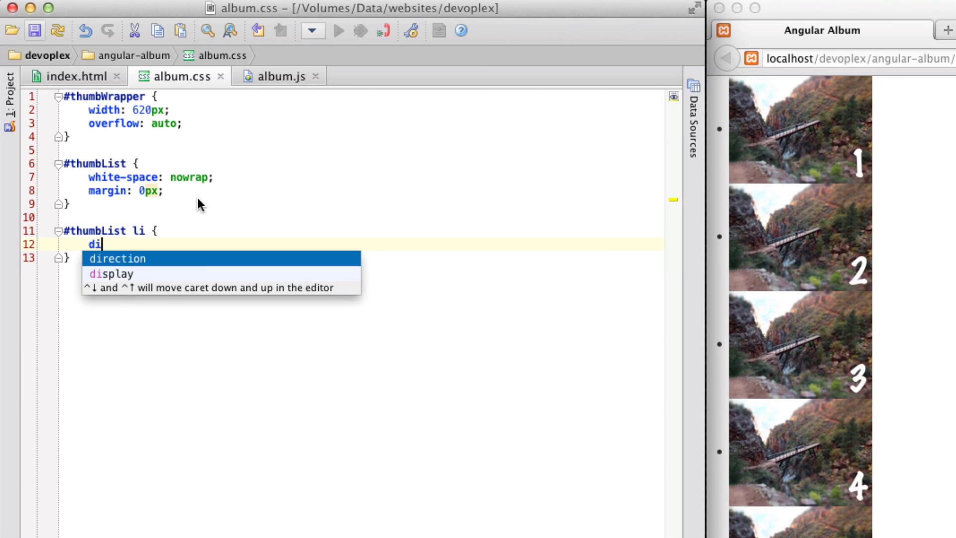
pyautogui.write('s')
# - Set the list items to display inline with list-style-type none
pyautogui.press('Return')
pyautogui.write('in')
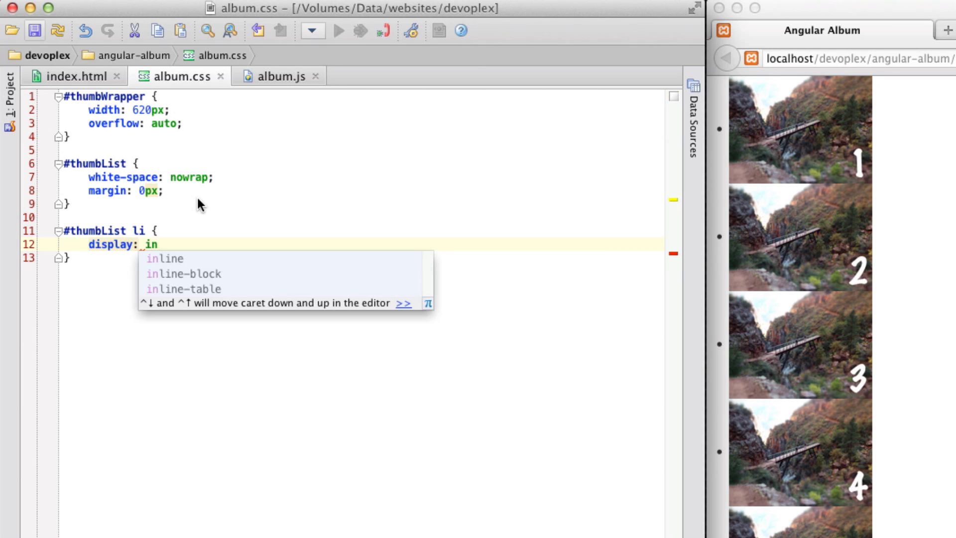
pyautogui.press('Return')
pyautogui.press('Return')
pyautogui.write('l')
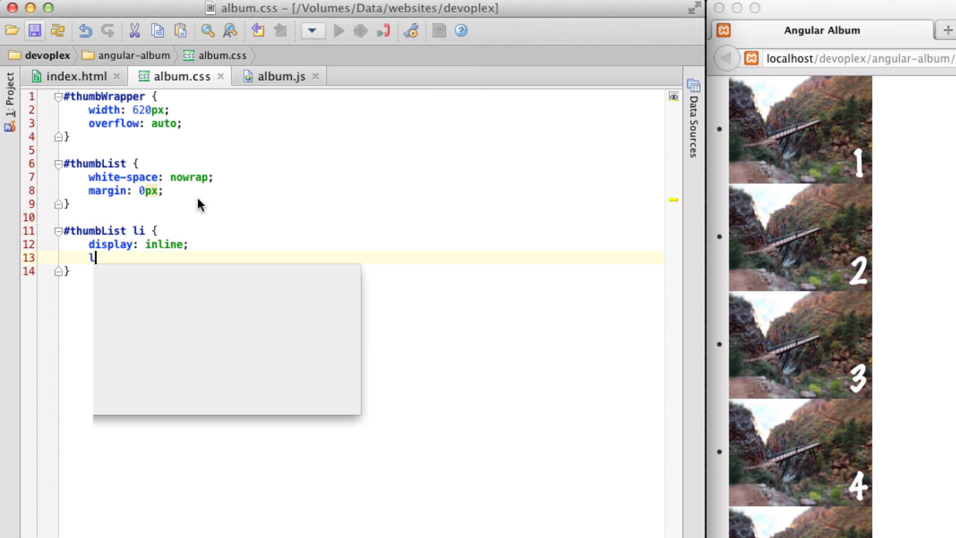
pyautogui.write('s')
pyautogui.press('Down')
pyautogui.press('Down')
pyautogui.press('Down')
pyautogui.press('Down')
pyautogui.press('Return')
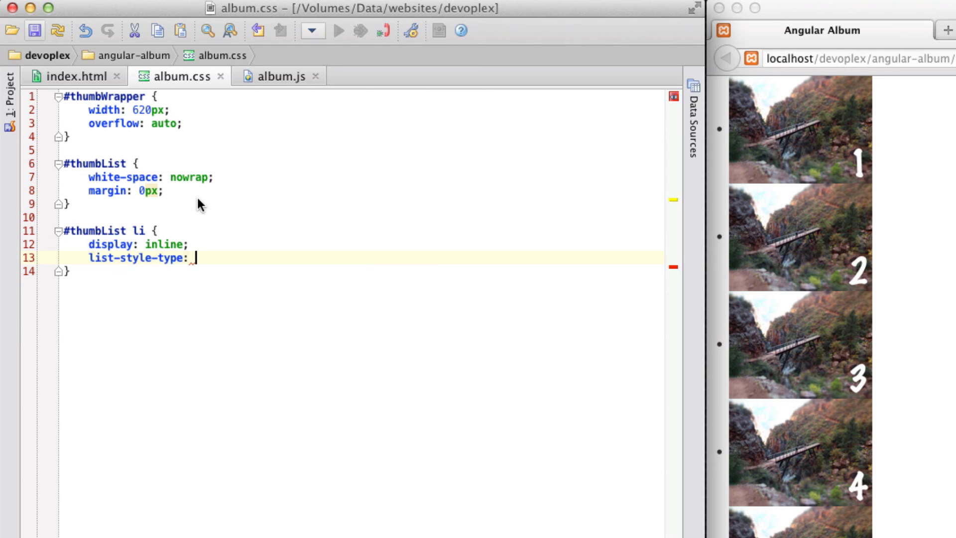
pyautogui.write('no')
pyautogui.press('Return')
pyautogui.write(';')
pyautogui.press('Return')
pyautogui.write('pa')
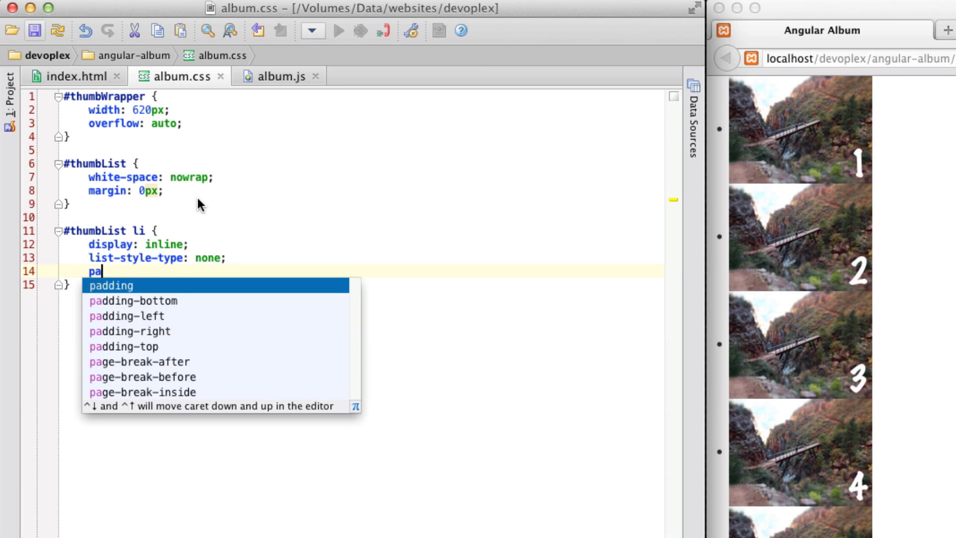
# - Give the list items 2px padding-left and padding-right
pyautogui.press('Down')
pyautogui.press('Down')
pyautogui.press('Return')
pyautogui.write('2px;')
pyautogui.press('Return')
pyautogui.write('pa')
pyautogui.press('Down')
pyautogui.press('Down')
pyautogui.press('Down')
pyautogui.press('Return')
pyautogui.write('2px;')
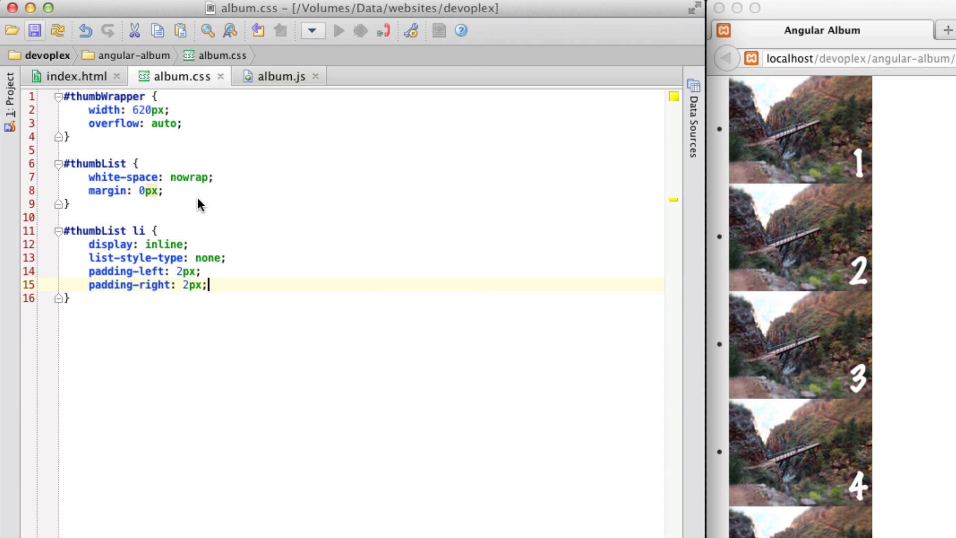
pyautogui.press('Return')
pyautogui.press('Return')
pyautogui.press('Up')
pyautogui.hotkey('shift', 'Down')
pyautogui.press('BackSpace')
pyautogui.write('cur')
# - Give the list items a pointer cursor
pyautogui.press('Return')
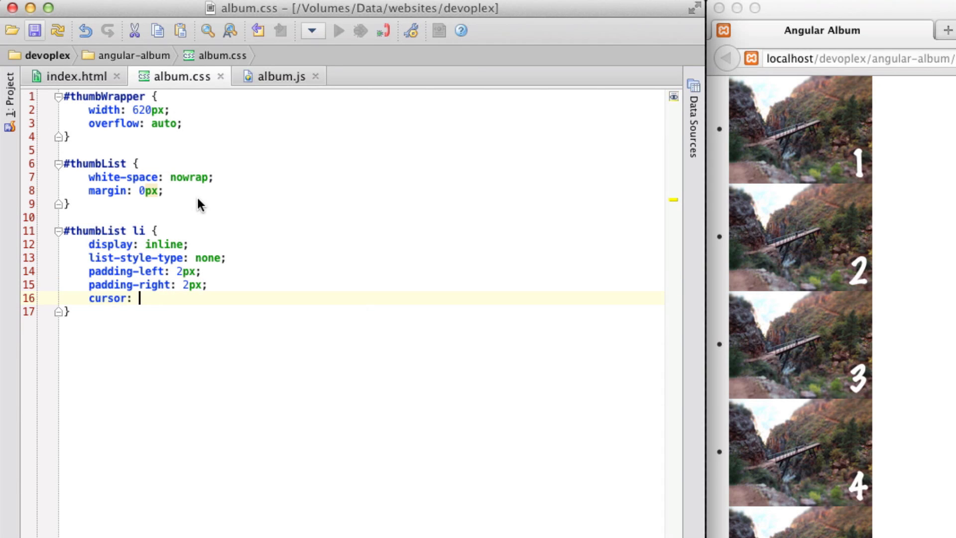
pyautogui.write('mou')
pyautogui.press('BackSpace')
pyautogui.press('BackSpace')
pyautogui.press('BackSpace')
pyautogui.write('po')
pyautogui.press('Return')
pyautogui.write(';')
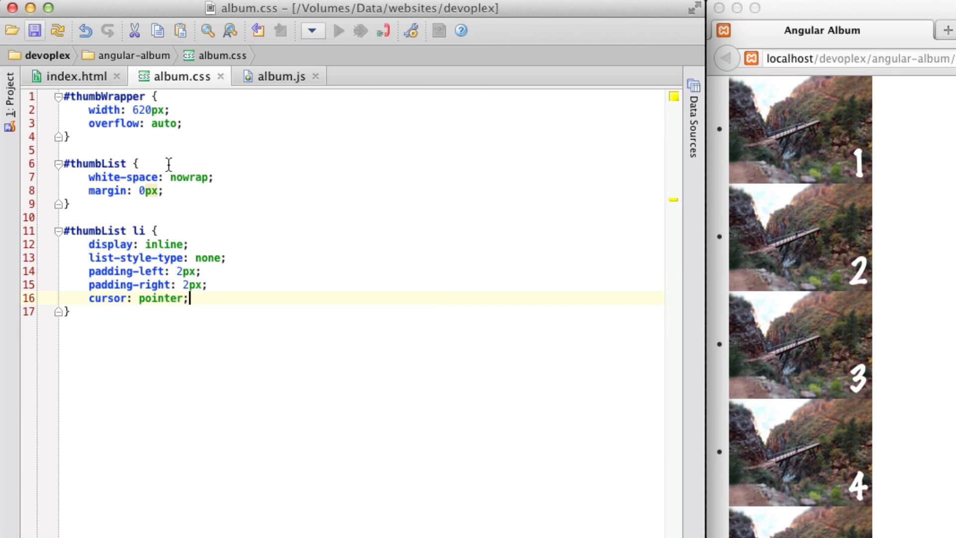
pyautogui.click(79, 313)
# - Add a #thumbList li:hover rule with opacity 0.5
pyautogui.press('Return')
pyautogui.press('Return')
pyautogui.write('#thum')
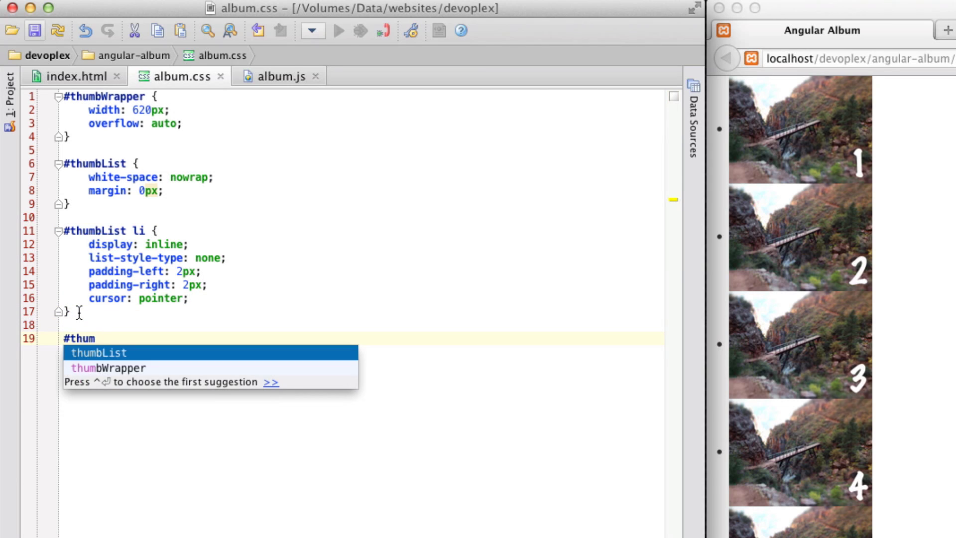
pyautogui.press('Return')
pyautogui.write('li')
pyautogui.write(':h')
pyautogui.press('BackSpace')
pyautogui.write('hov')
pyautogui.press('Return')
pyautogui.write('{')
pyautogui.press('Return')
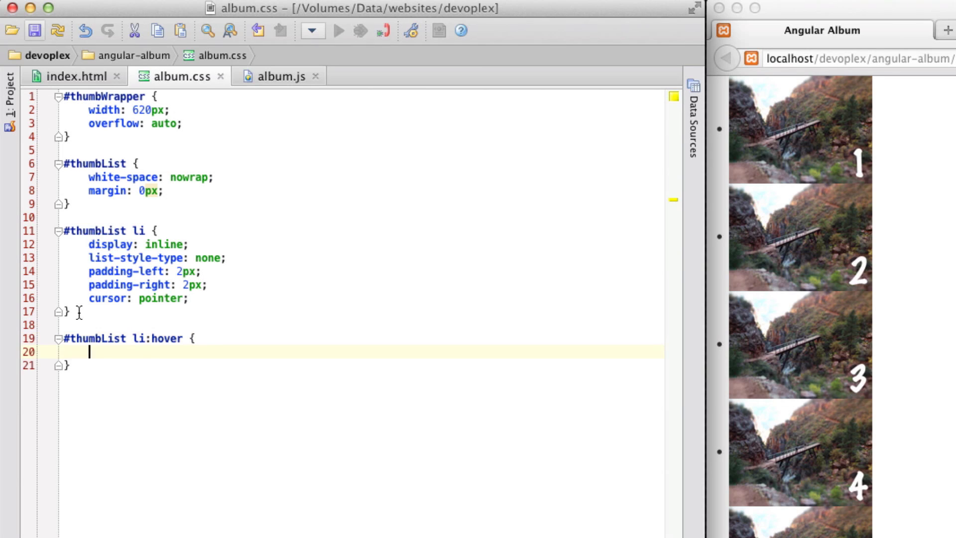
pyautogui.write('op')
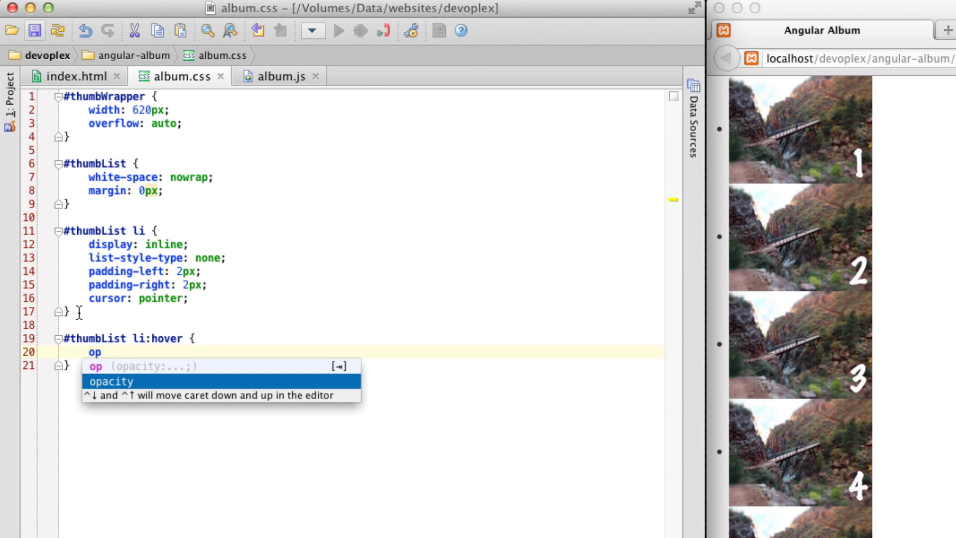
pyautogui.press('Return')
pyautogui.write('0.5;')
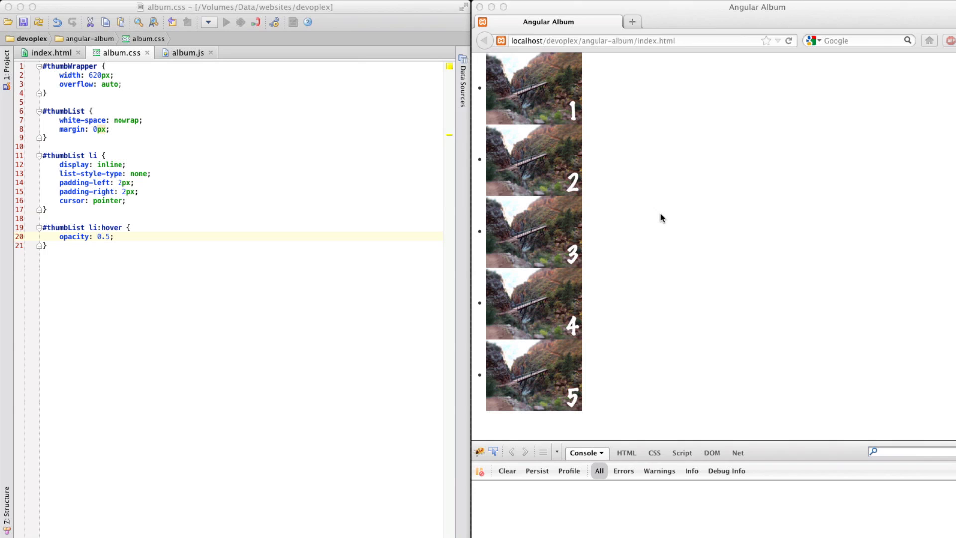
# - Refresh the Angular Album page in Firefox
pyautogui.click(660, 218)
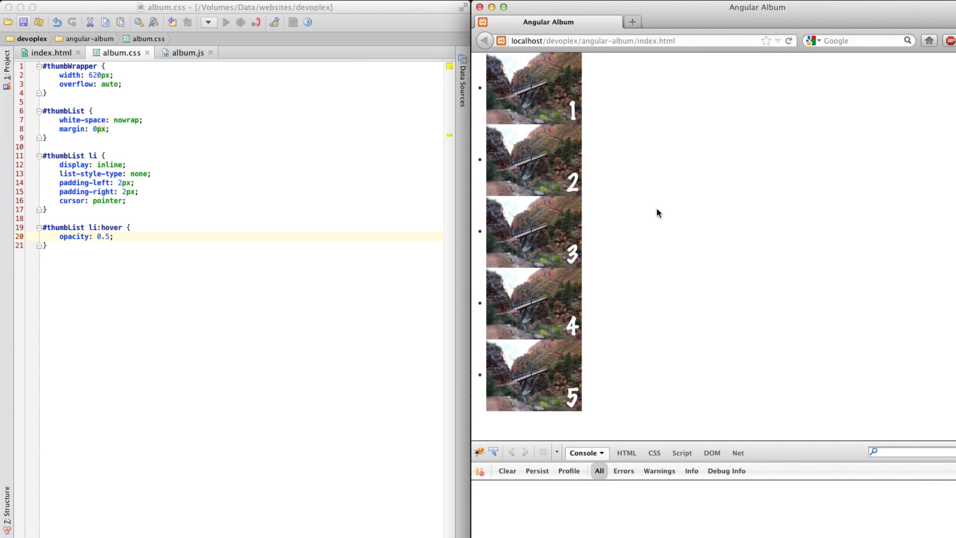
pyautogui.press('super+r')
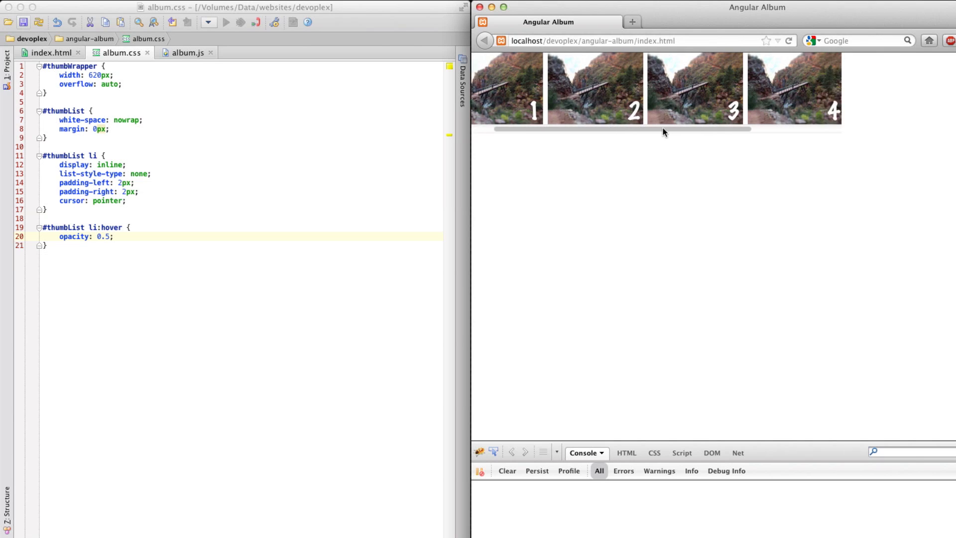
# - Insert a div with id albumImage, holding an img with empty src and alt, above thumbWrapper
pyautogui.click(277, 148)
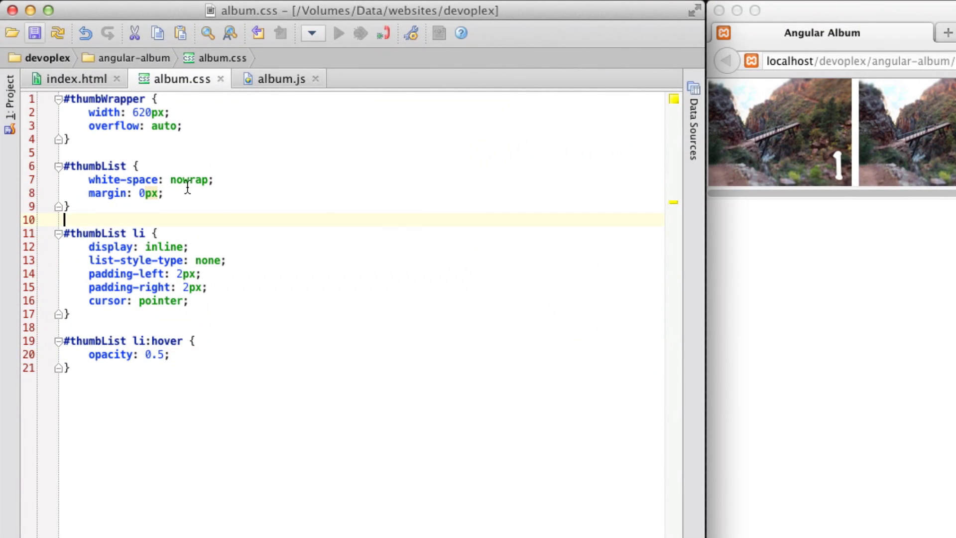
pyautogui.click(278, 77)
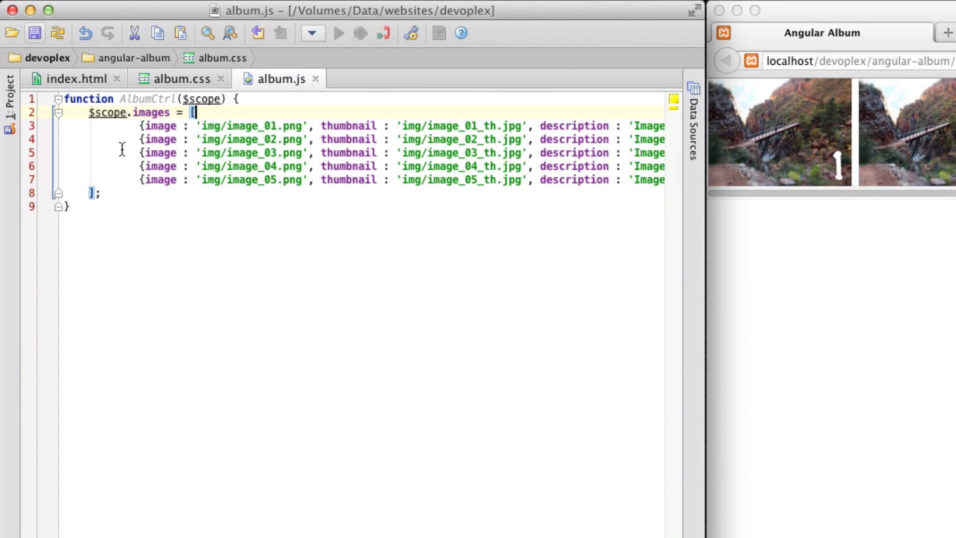
pyautogui.click(78, 79)
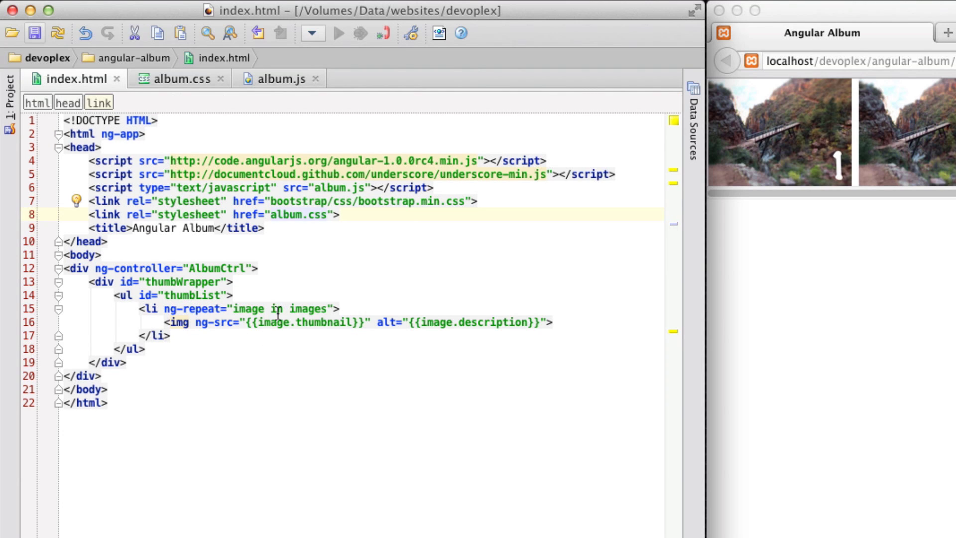
pyautogui.click(249, 278)
pyautogui.press('Home')
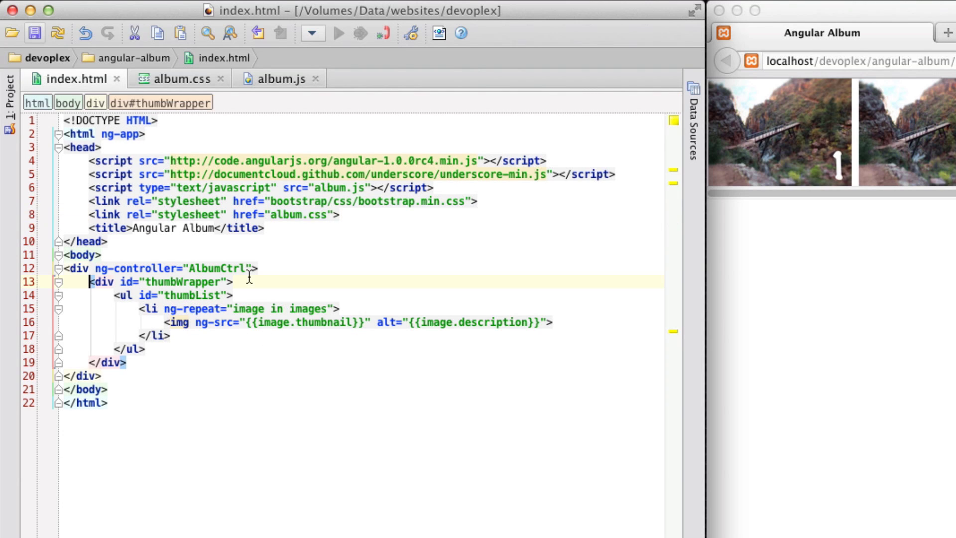
pyautogui.press('Return')
pyautogui.press('Return')
pyautogui.press('Up')
pyautogui.press('Up')
pyautogui.write('<div id')
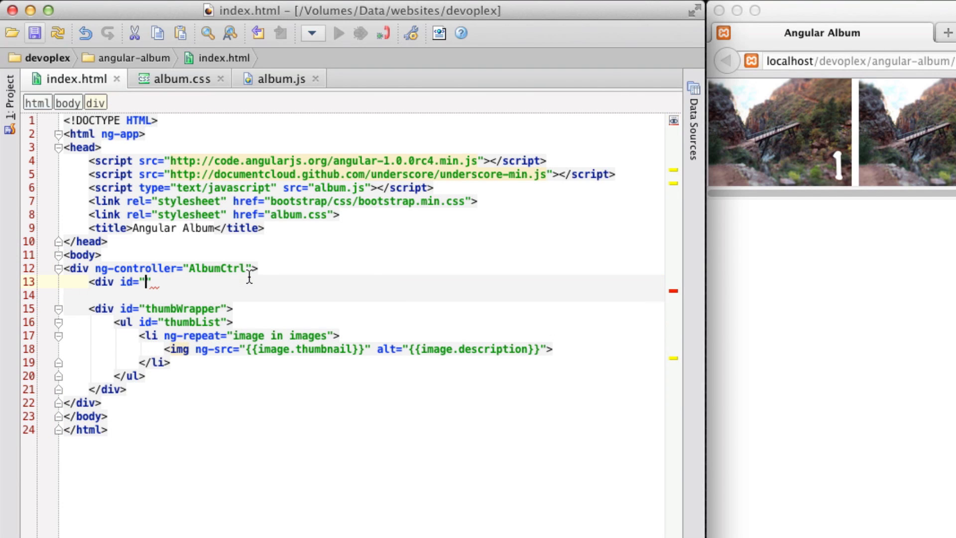
pyautogui.write('albumImage">')
pyautogui.press('Return')
pyautogui.write('img')
pyautogui.press('Tab')
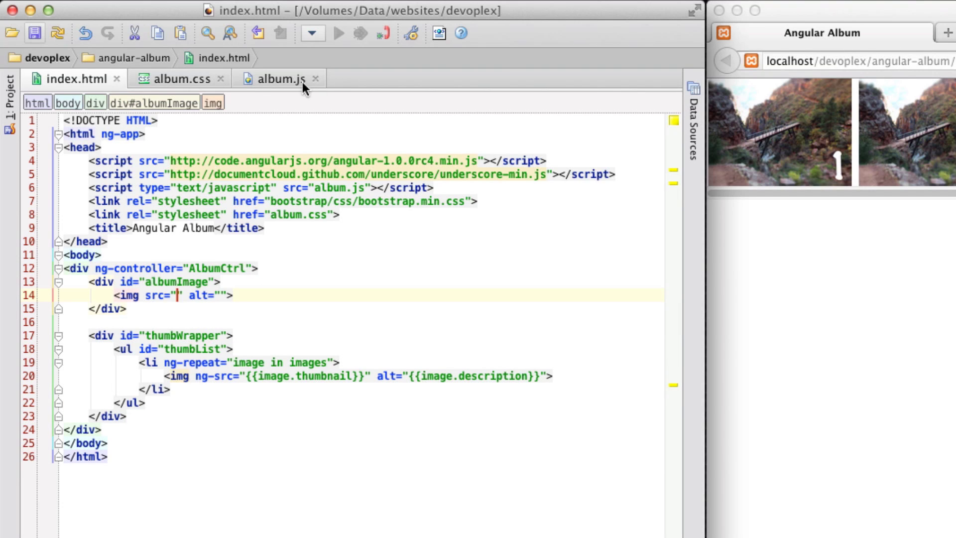
# - In album.js, add $scope.currentImage = _.first($scope.images); below the images array
pyautogui.click(281, 78)
pyautogui.click(188, 192)
pyautogui.press('Return')
pyautogui.press('Return')
pyautogui.write('$s')
pyautogui.press('BackSpace')
pyautogui.write('scope.currentImage ')
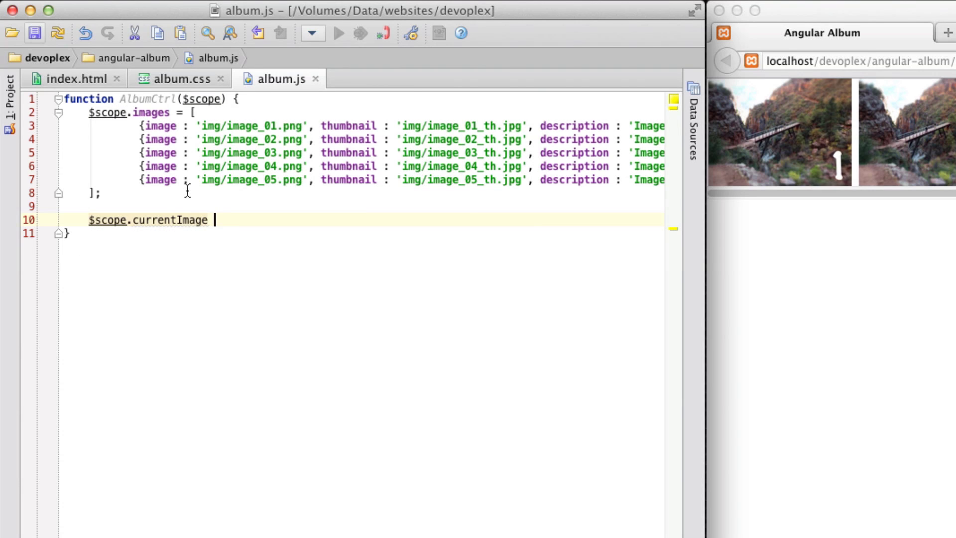
pyautogui.write('= _.')
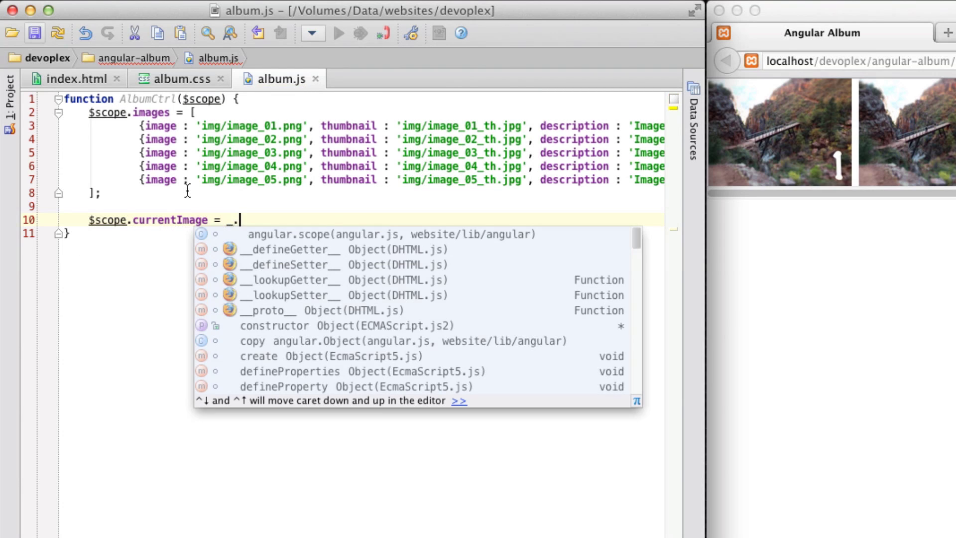
pyautogui.write('first')
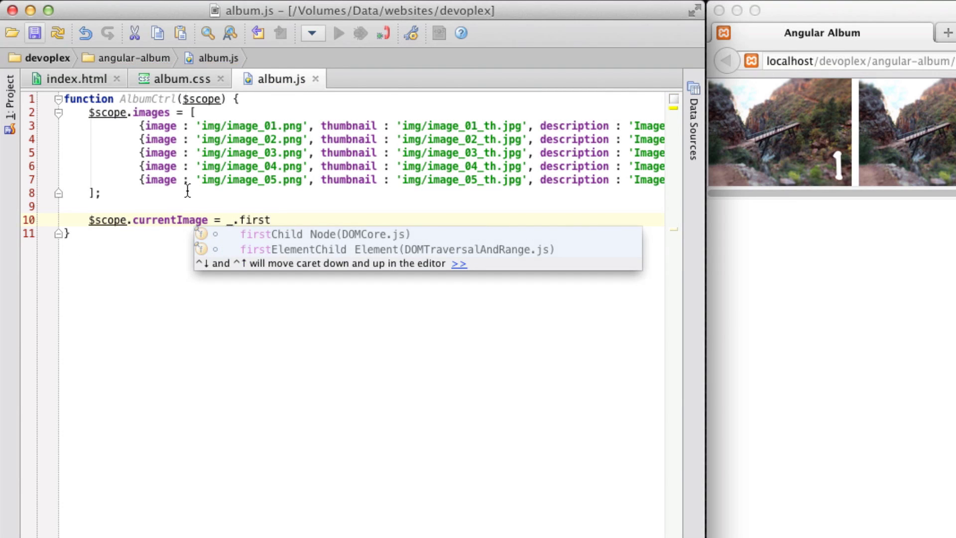
pyautogui.write('($scope')
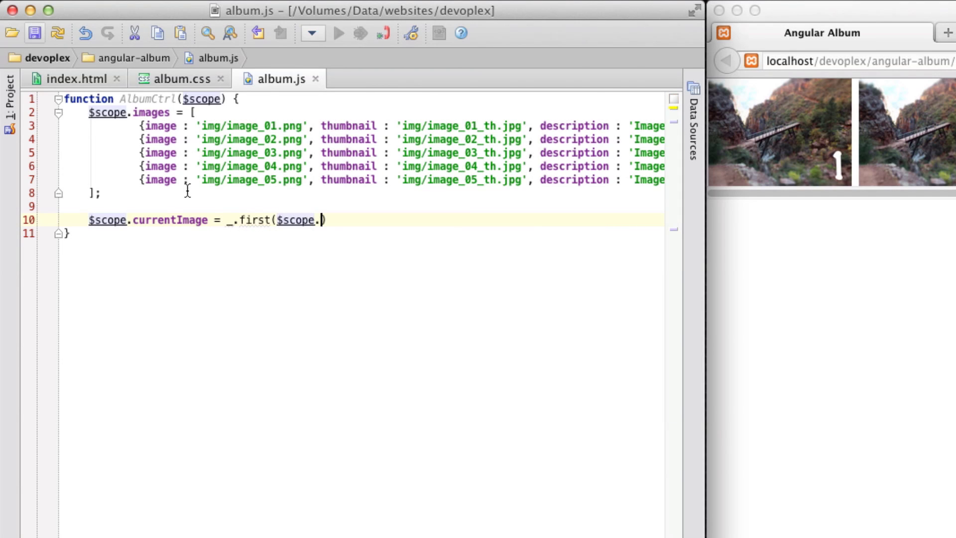
pyautogui.write('.images)')
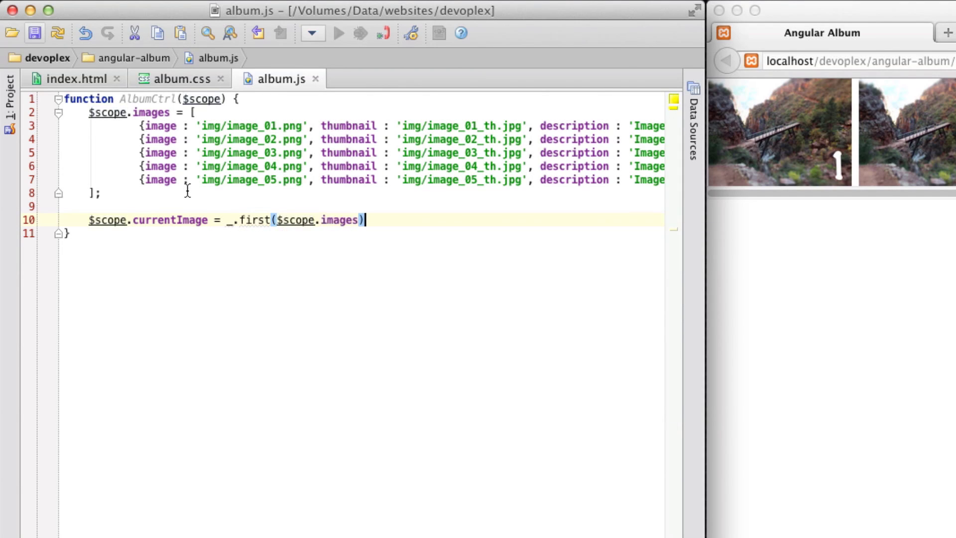
pyautogui.write(';')
# - Give the large img ng-src="{{currentImage.image}}" and alt="{{currentImage.description}}" in index.html
pyautogui.click(88, 81)
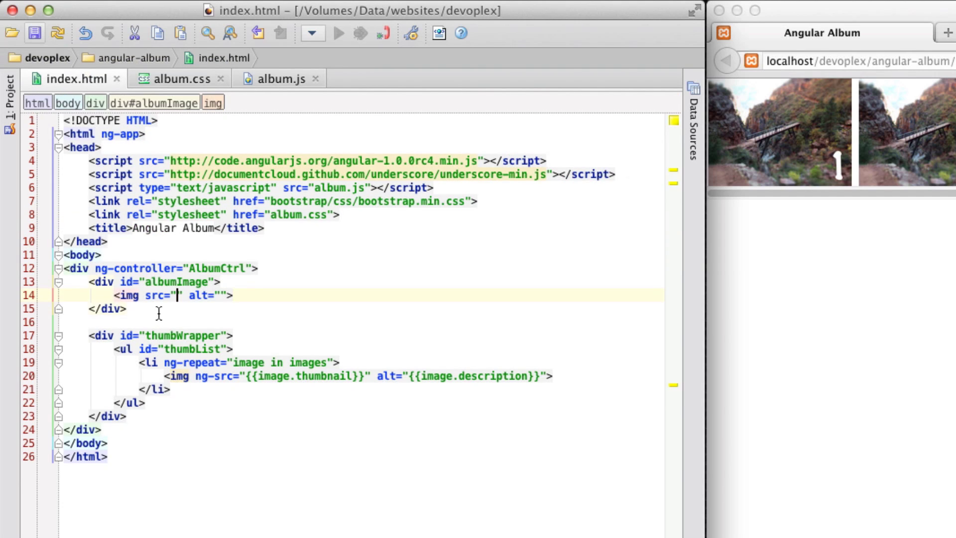
pyautogui.write('{{')
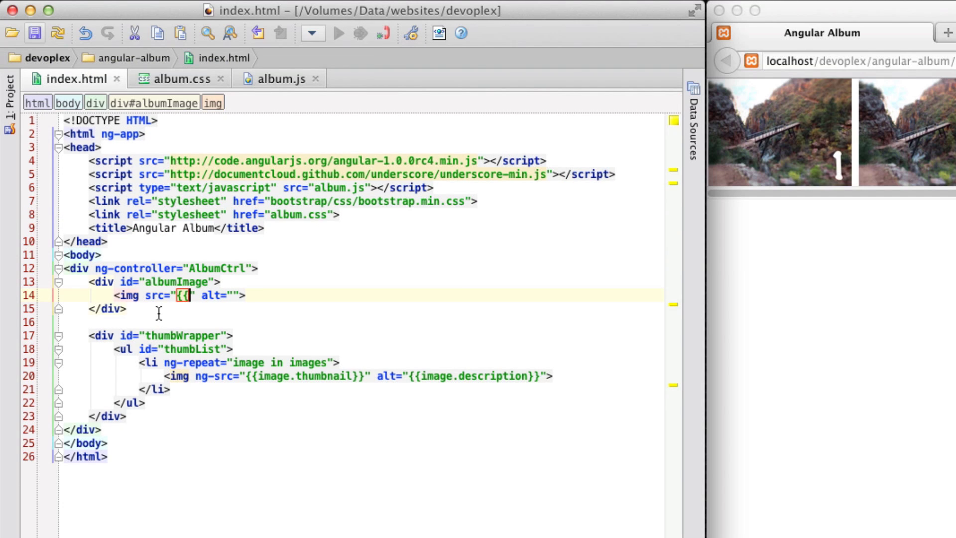
pyautogui.write('currentImage.image}}')
pyautogui.press('Tab')
pyautogui.write('{{cur')
pyautogui.press('Return')
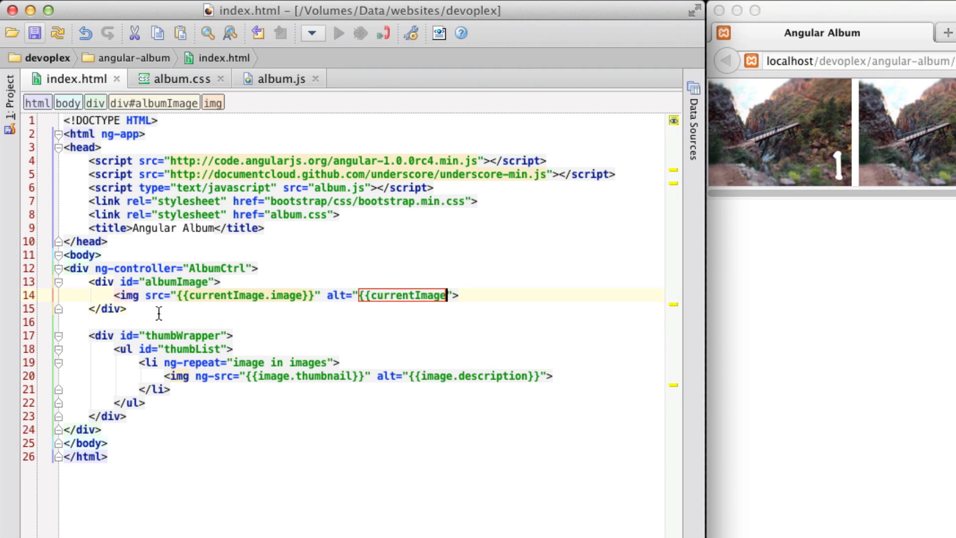
pyautogui.write('.description')
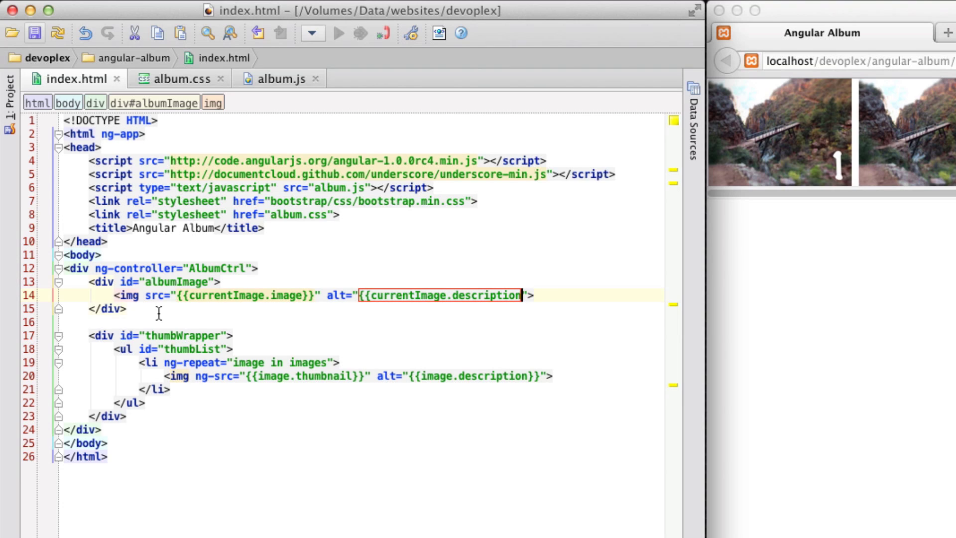
pyautogui.write('}}')
pyautogui.hotkey('alt', 'Left')
pyautogui.hotkey('alt', 'Left')
pyautogui.hotkey('alt', 'Left')
pyautogui.hotkey('alt', 'Left')
pyautogui.hotkey('alt', 'Left')
pyautogui.hotkey('alt', 'Left')
pyautogui.hotkey('alt', 'Left')
pyautogui.hotkey('alt', 'Left')
pyautogui.press('Left')
pyautogui.press('Left')
pyautogui.press('Left')
pyautogui.press('Left')
pyautogui.press('Left')
pyautogui.press('Left')
pyautogui.press('Left')
pyautogui.press('Left')
pyautogui.press('Left')
pyautogui.press('Left')
pyautogui.write('ng-')
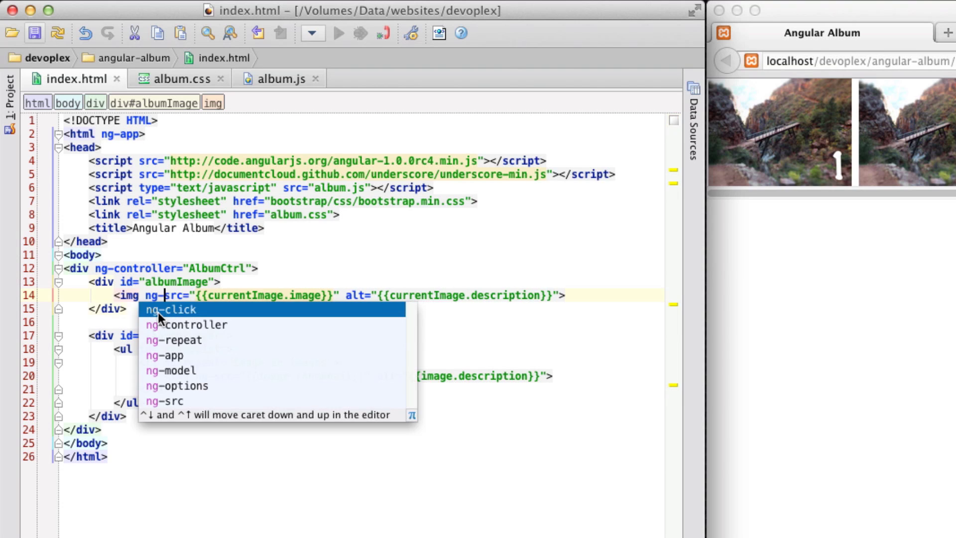
pyautogui.press('Escape')
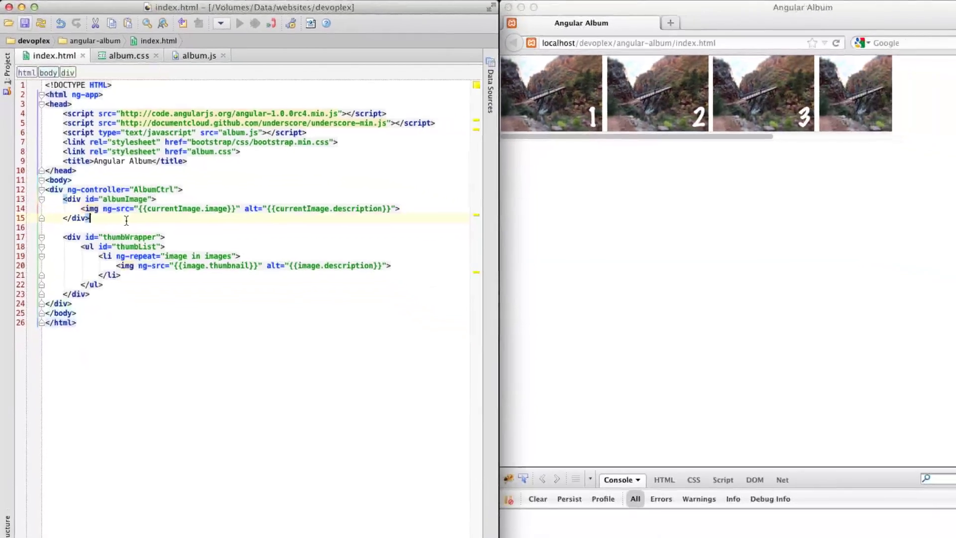
pyautogui.click(736, 229)
# - Reload Firefox to see the large first image, then review album.js and index.html and bring up album.css
pyautogui.press('super+r')
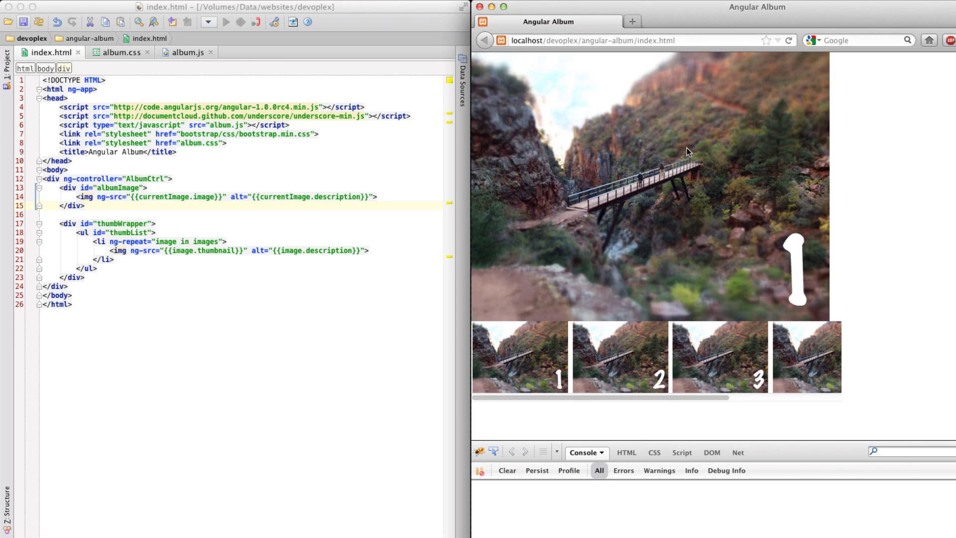
pyautogui.click(97, 223)
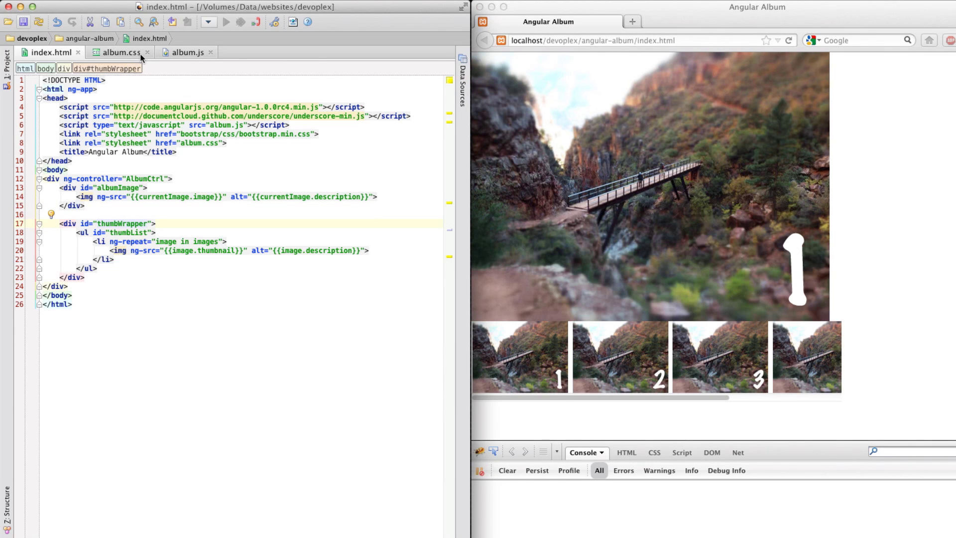
pyautogui.click(175, 51)
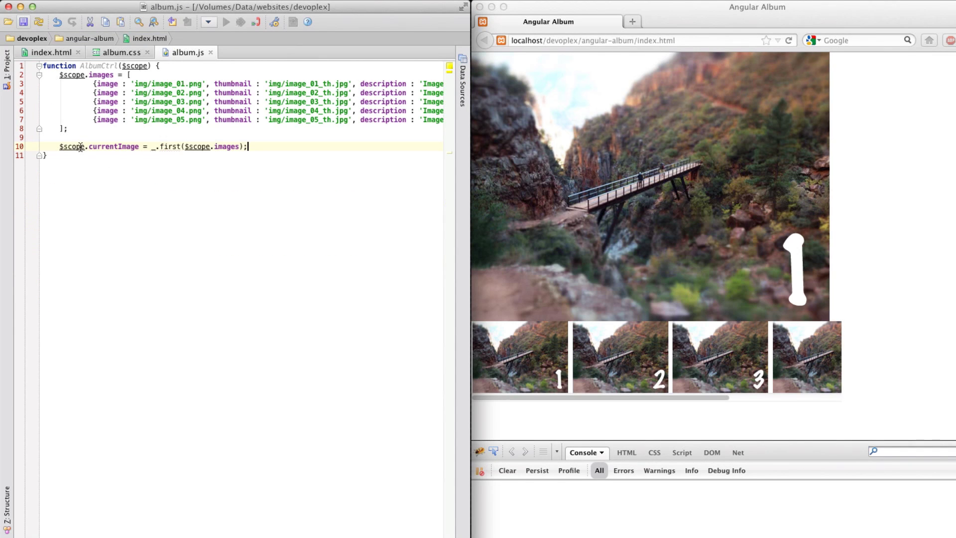
pyautogui.click(54, 54)
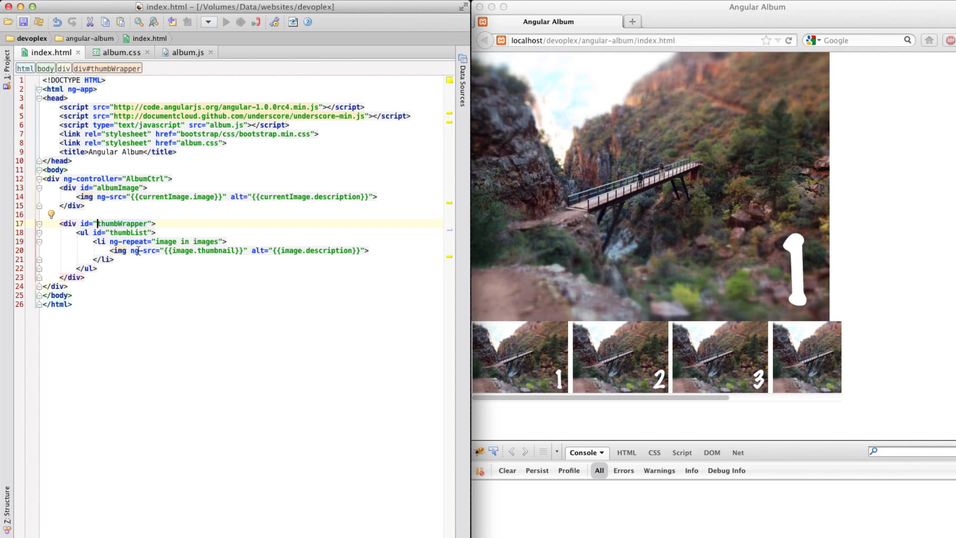
pyautogui.click(112, 52)
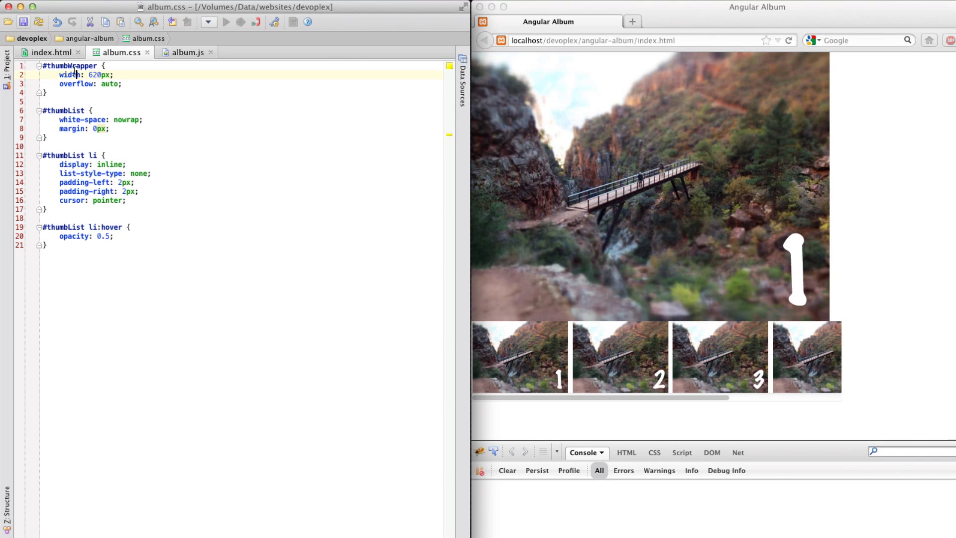
# - Add a #albumImage rule at the top of album.css with width 620px and margin-bottom 10px
pyautogui.press('Home')
pyautogui.press('Return')
pyautogui.press('Return')
pyautogui.press('Up')
pyautogui.press('Up')
pyautogui.write('#')
pyautogui.press('Escape')
pyautogui.write('albumImage')
pyautogui.press('Return')
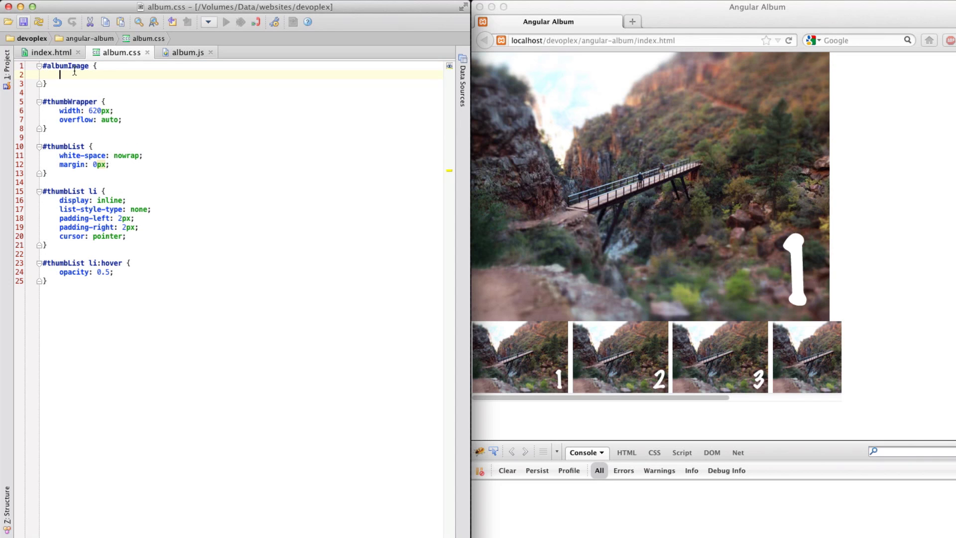
pyautogui.write('wid')
pyautogui.press('Down')
pyautogui.press('Return')
pyautogui.write('620px;')
pyautogui.press('Return')
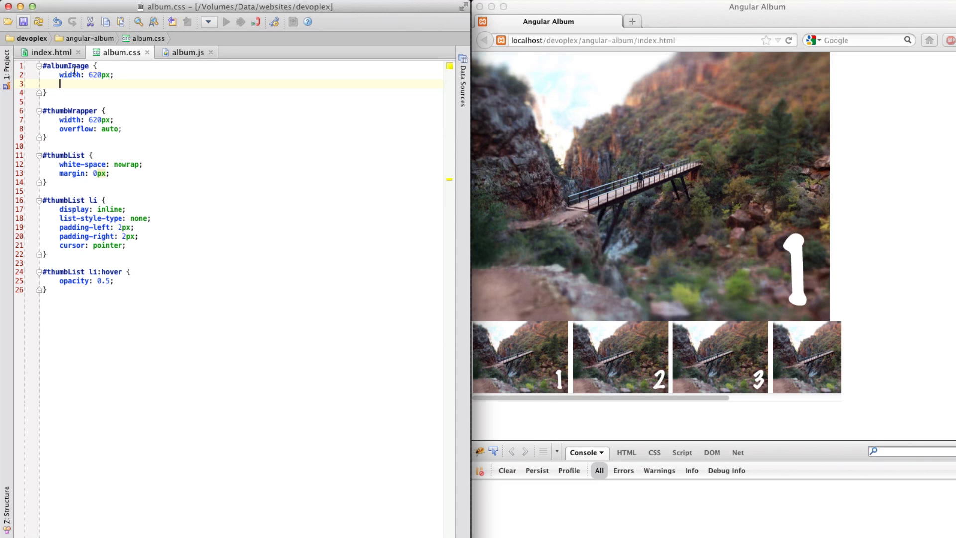
pyautogui.write('ma')
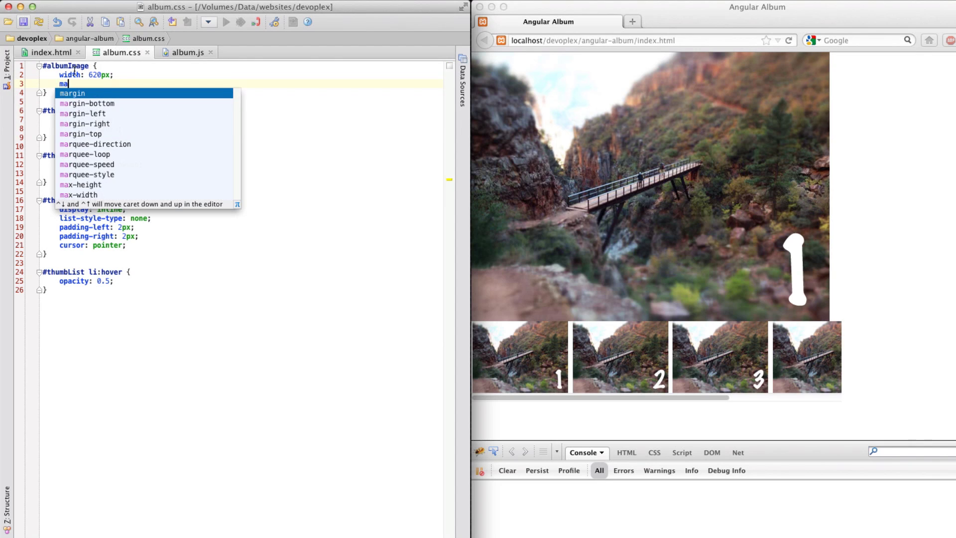
pyautogui.press('Down')
pyautogui.press('Return')
pyautogui.write('10px')
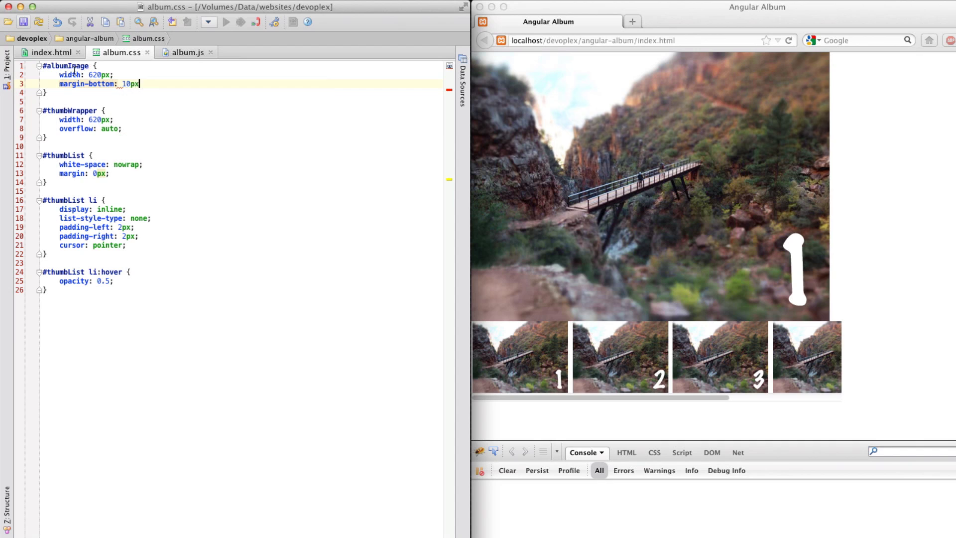
pyautogui.write(';')
# - Add a #albumImage img rule with display: block and margin: auto, then reload Firefox
pyautogui.press('Return')
pyautogui.press('Return')
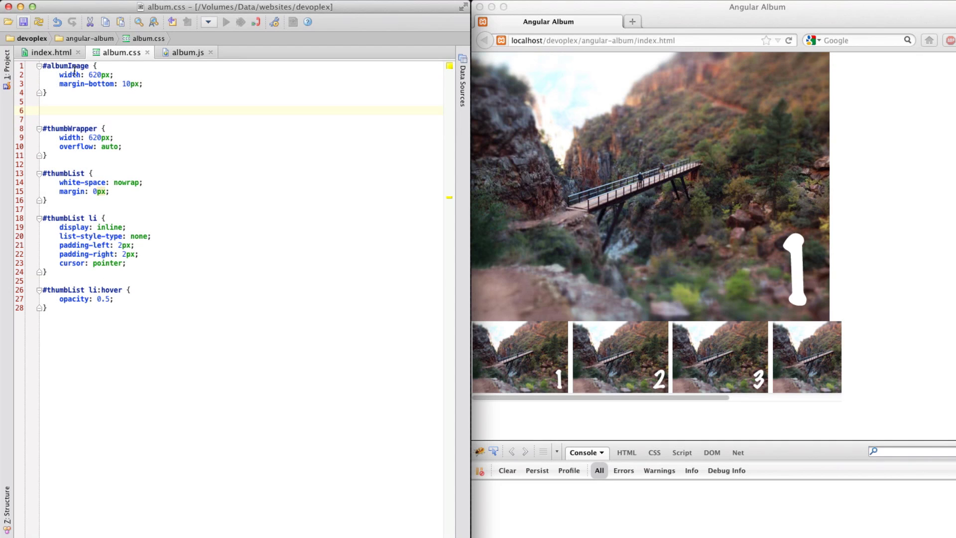
pyautogui.write('#a')
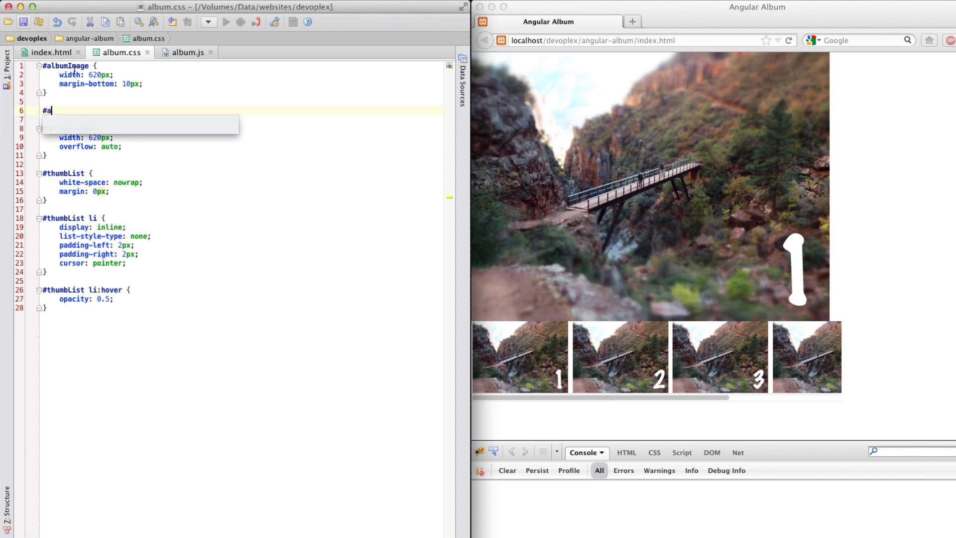
pyautogui.write('lbum')
pyautogui.press('Return')
pyautogui.write('img {')
pyautogui.press('Return')
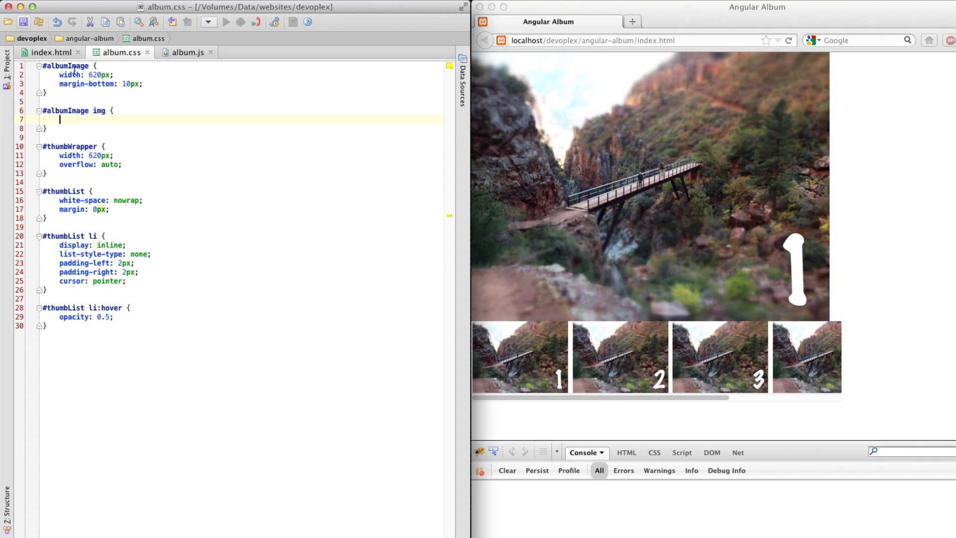
pyautogui.write('disp')
pyautogui.press('Return')
pyautogui.write('block;')
pyautogui.press('Return')
pyautogui.write('mar')
pyautogui.press('Return')
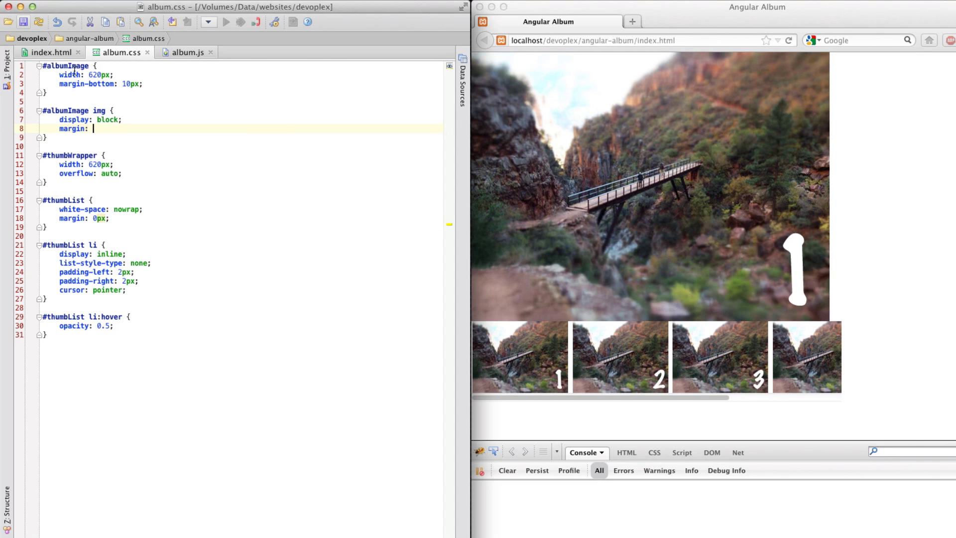
pyautogui.write('auto;')
pyautogui.click(802, 171)
pyautogui.press('super+r')
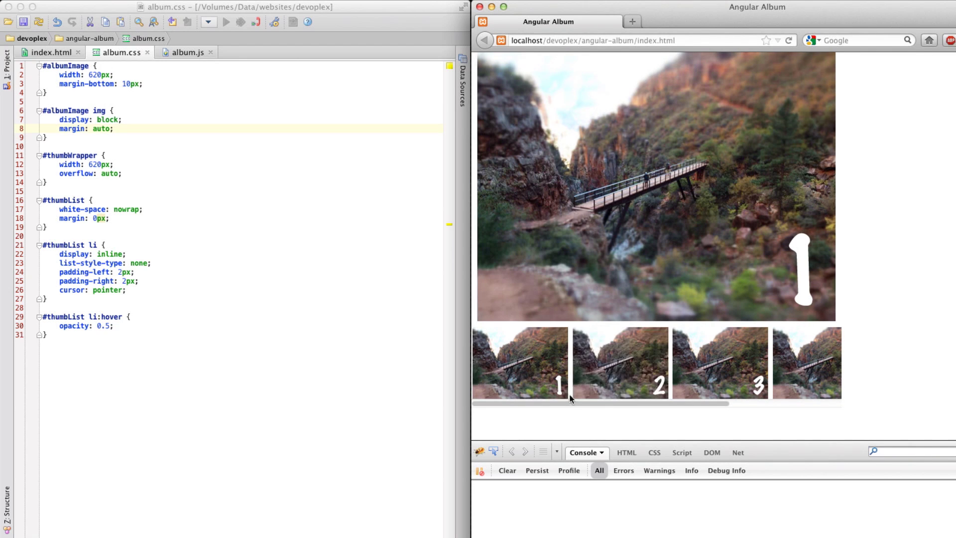
pyautogui.moveTo(562, 403)
pyautogui.mouseDown()
pyautogui.moveTo(798, 407)
pyautogui.moveTo(532, 403)
pyautogui.mouseUp()
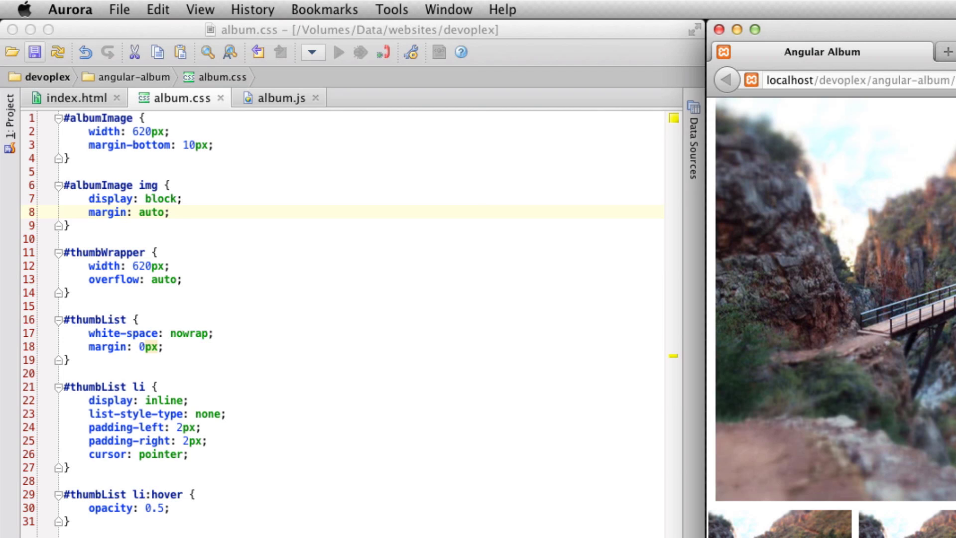
# - Add ng-click="setCurrentImage(image)" to the ng-repeat thumbnail li in index.html
pyautogui.click(459, 269)
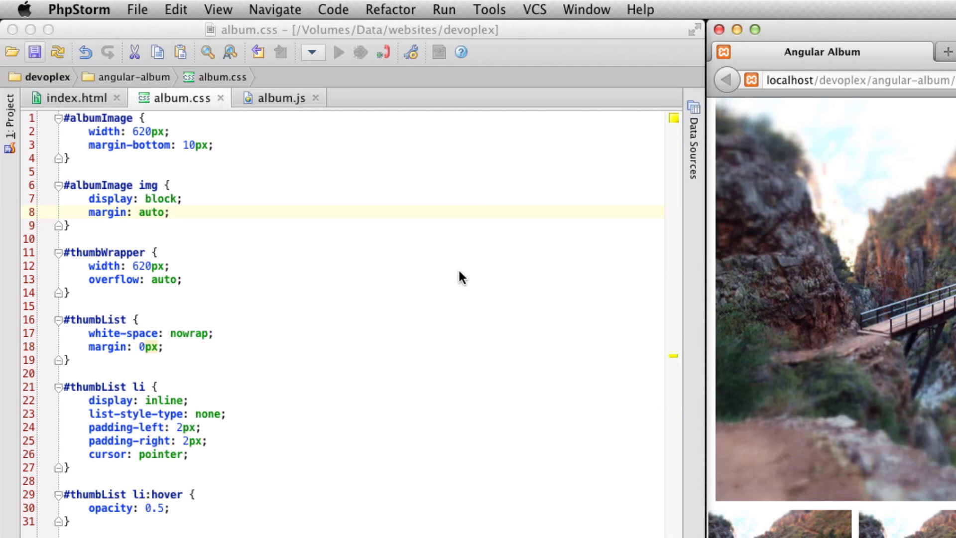
pyautogui.click(88, 98)
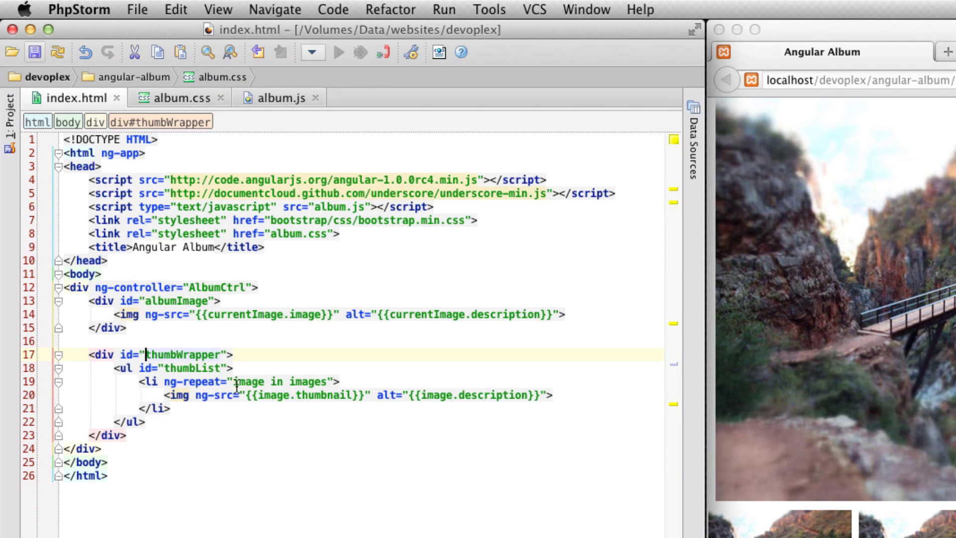
pyautogui.click(335, 381)
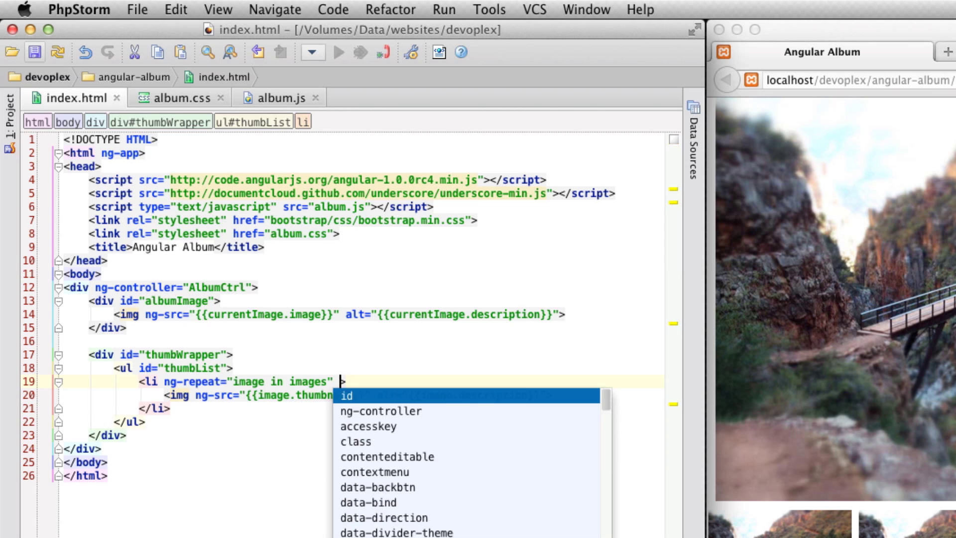
pyautogui.write('n')
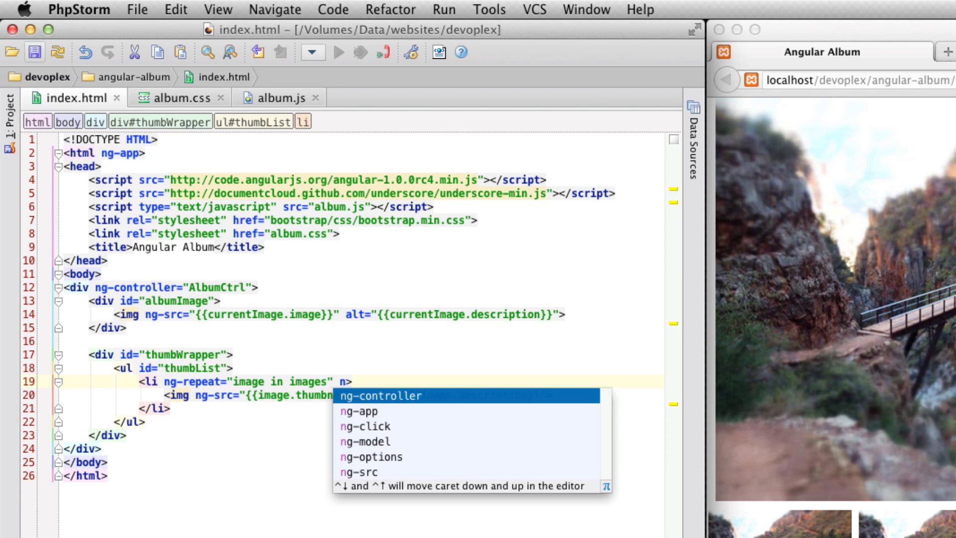
pyautogui.press('Down')
pyautogui.press('Down')
pyautogui.press('Return')
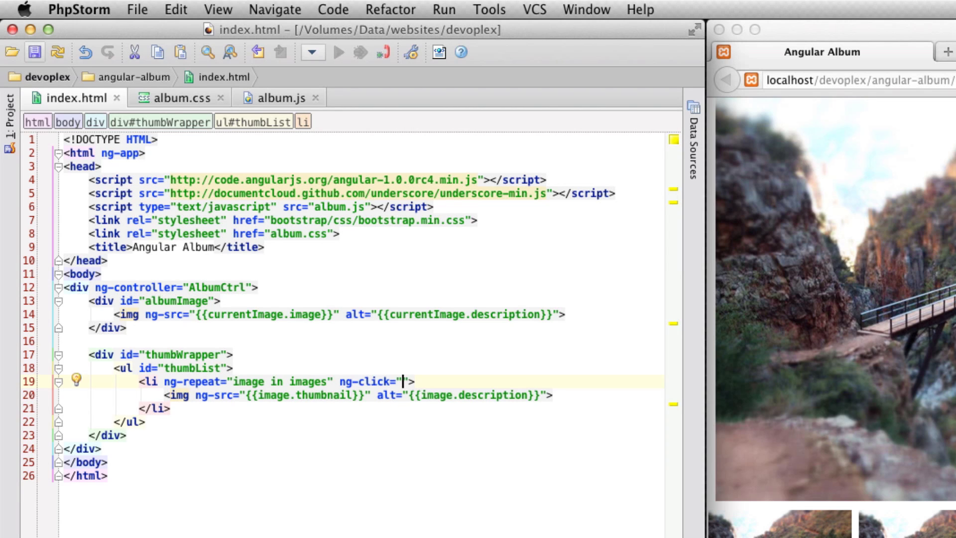
pyautogui.write('setCurrentImage')
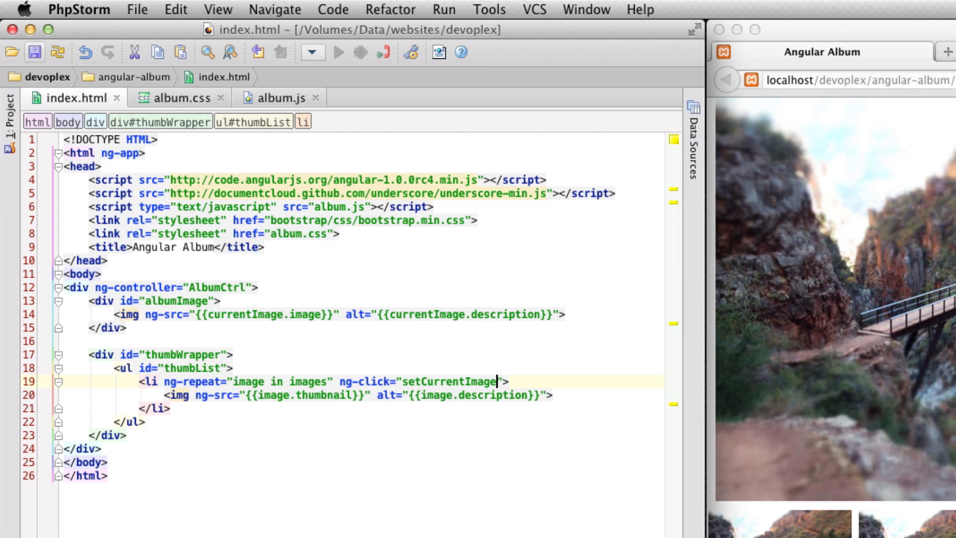
pyautogui.write('(image)')
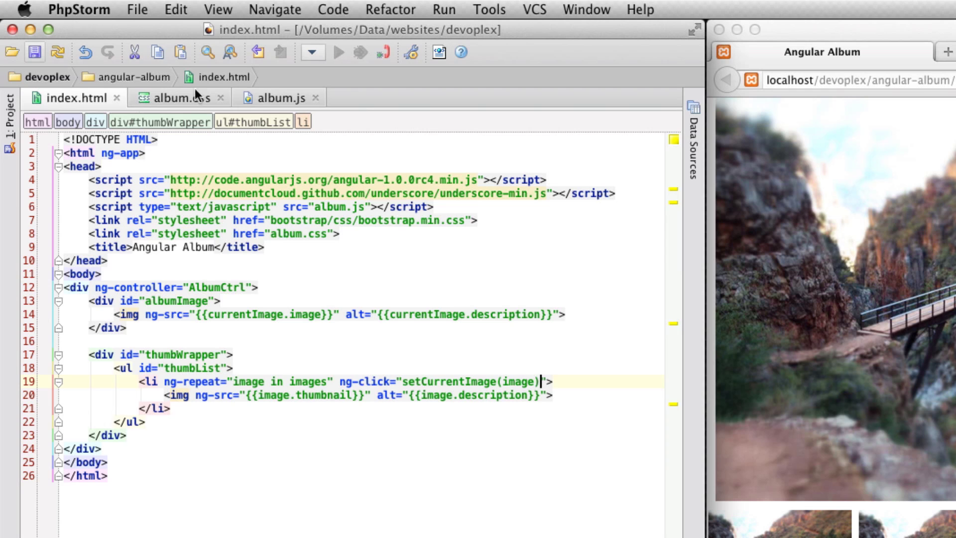
# - Use the $fu template to define $scope.setCurrentImage(image), which sets $scope.currentImage = image
pyautogui.click(279, 95)
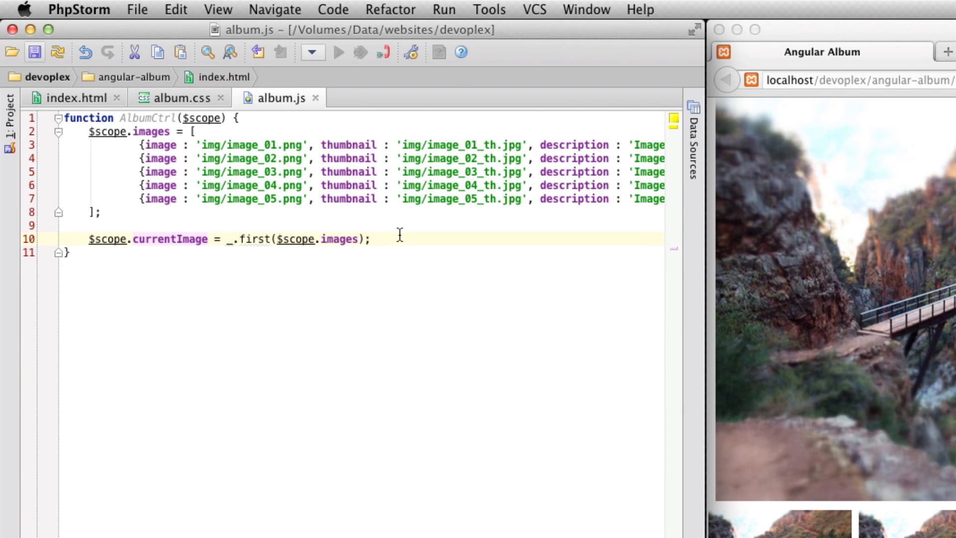
pyautogui.press('Return')
pyautogui.press('Return')
pyautogui.write('$fu')
pyautogui.press('Tab')
pyautogui.write('setCurrentImage')
pyautogui.press('Return')
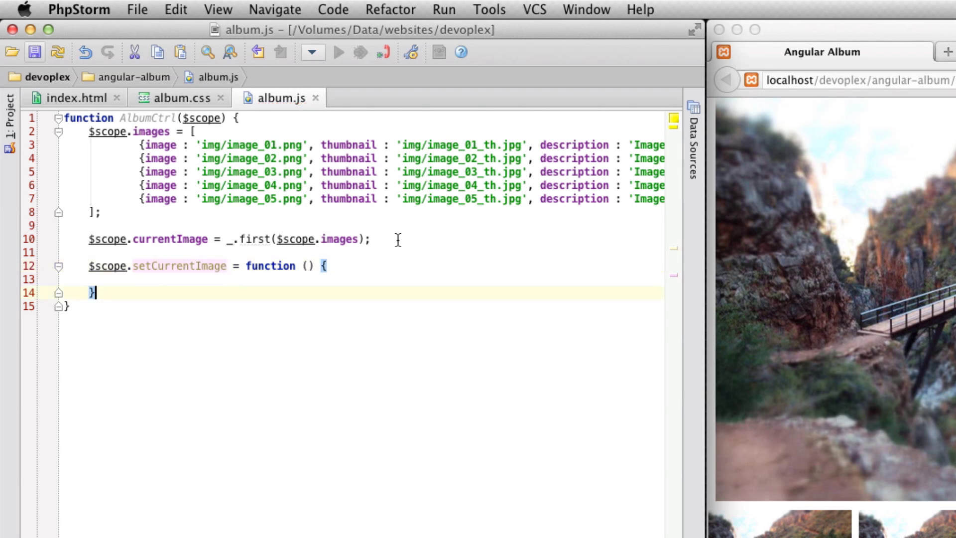
pyautogui.press('Up')
pyautogui.press('Up')
pyautogui.press('End')
pyautogui.press('Left')
pyautogui.press('Left')
pyautogui.press('Left')
pyautogui.write('image')
pyautogui.press('Tab')
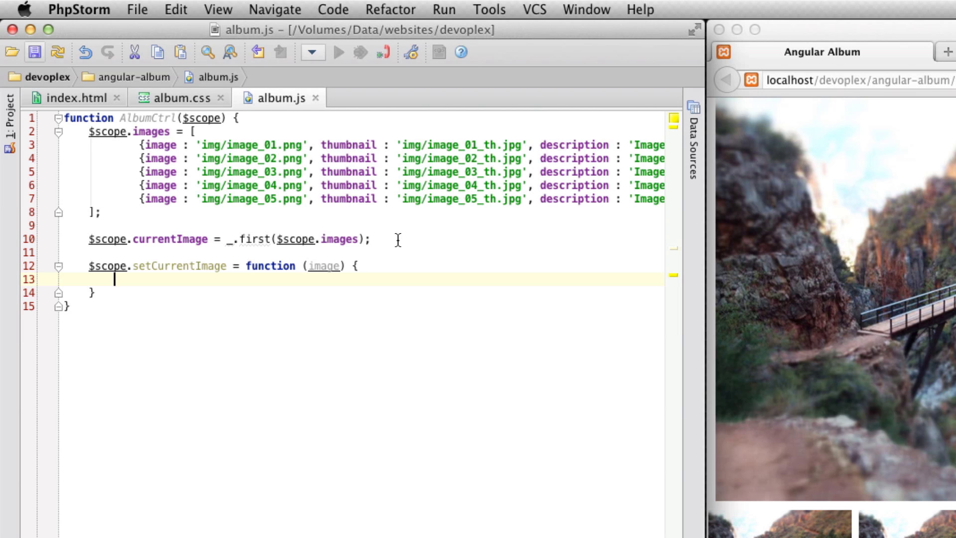
pyautogui.write('$scope.curr')
pyautogui.press('Return')
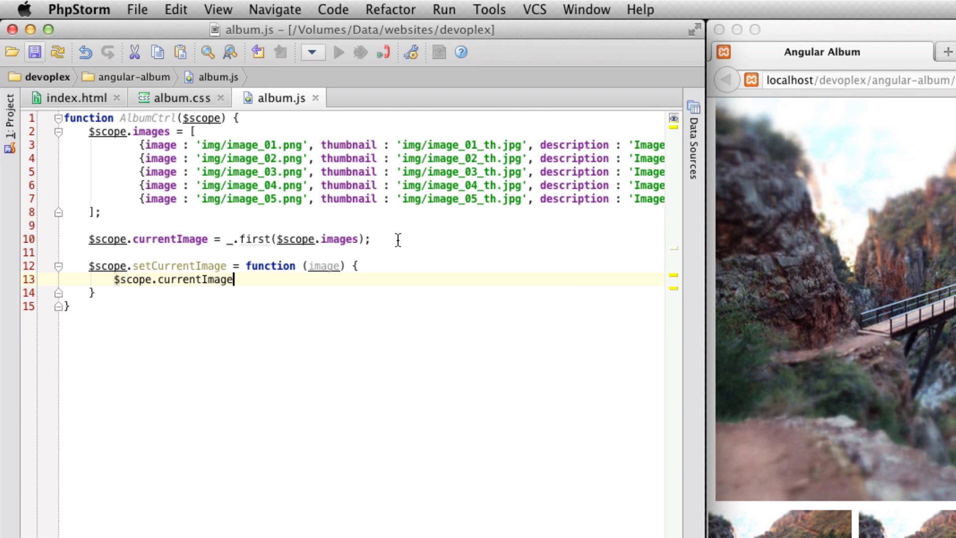
pyautogui.write('= image;')
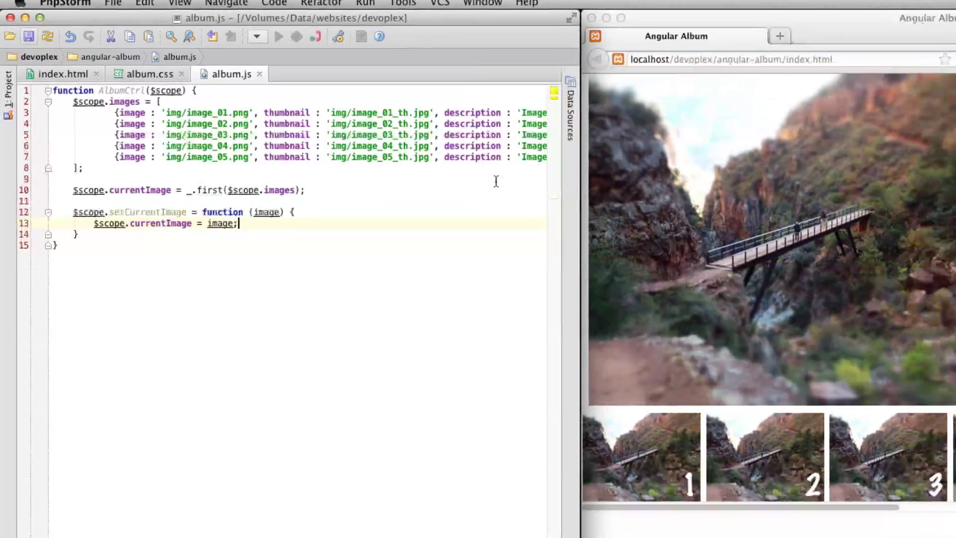
# - Reload Firefox and click thumbnails 2, 3, 4, 3, 2, 1 to confirm the large image swaps
pyautogui.click(901, 160)
pyautogui.press('super+r')
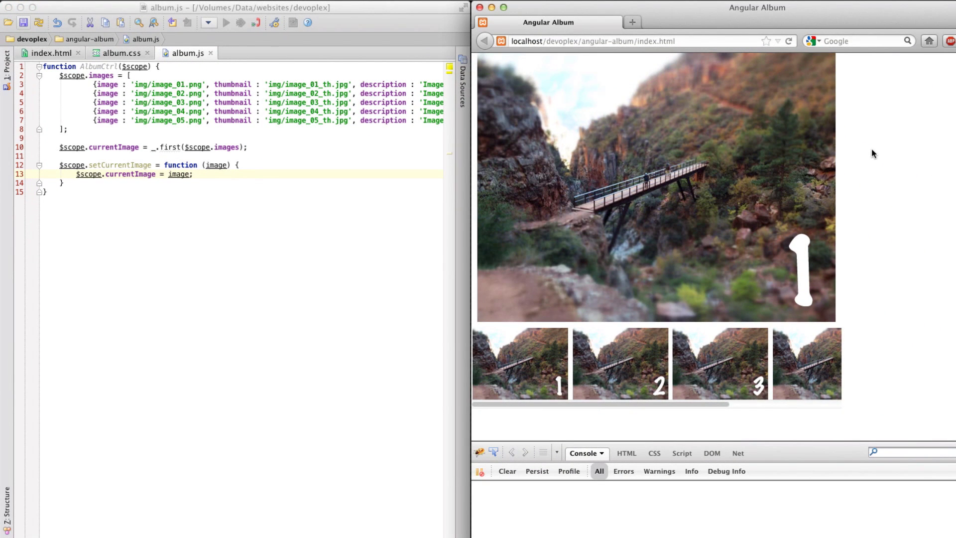
pyautogui.click(651, 372)
pyautogui.click(679, 371)
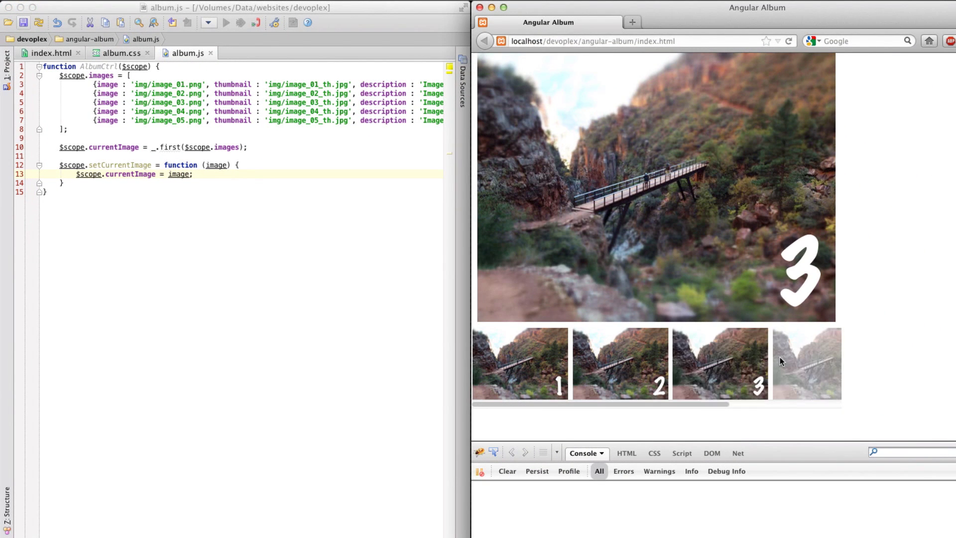
pyautogui.click(806, 363)
pyautogui.click(703, 369)
pyautogui.click(602, 384)
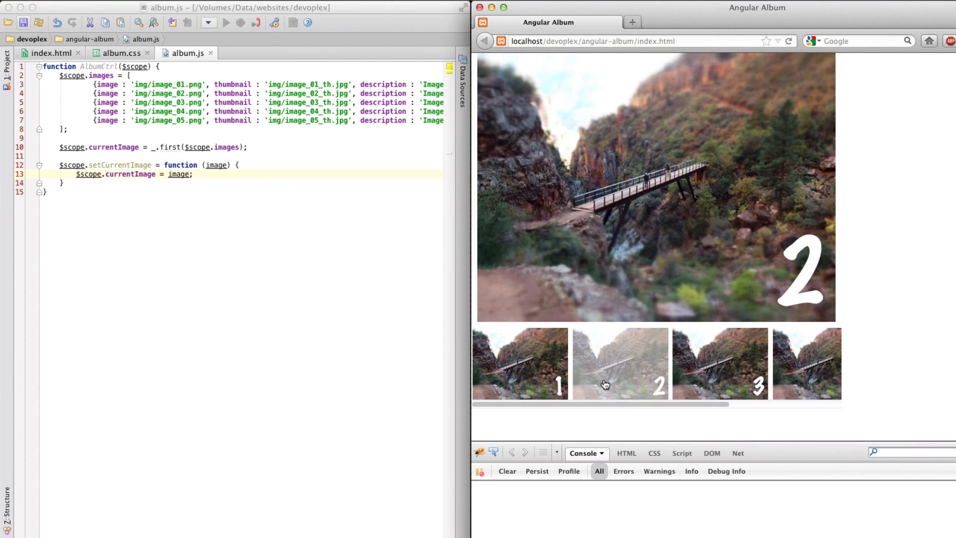
pyautogui.click(551, 383)
# - Return to index.html in PhpStorm with the caret just before the albumImage div
pyautogui.click(96, 176)
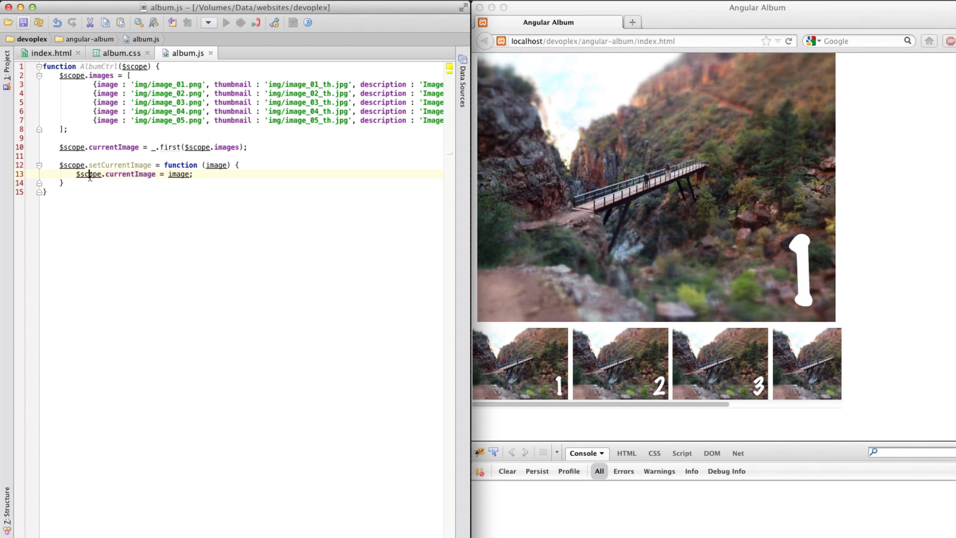
pyautogui.click(65, 184)
pyautogui.click(60, 54)
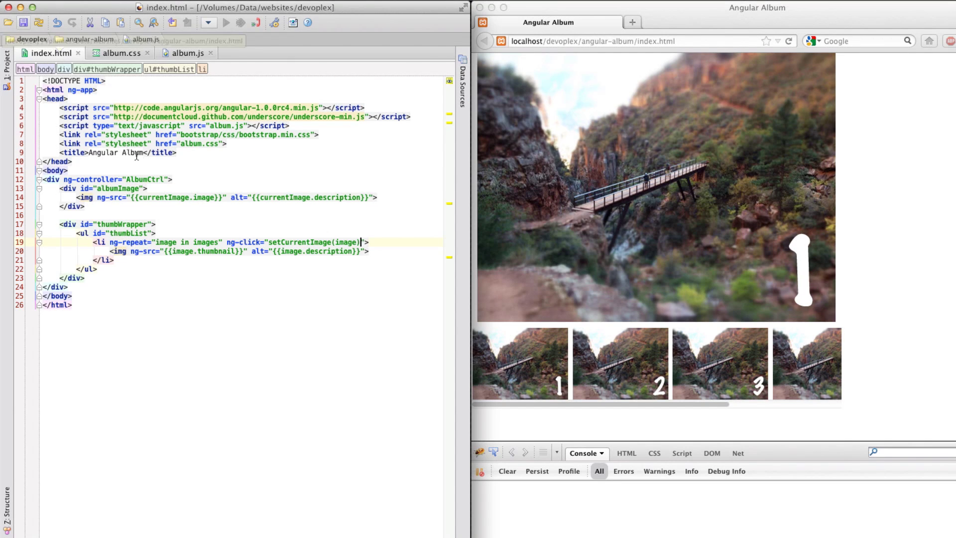
pyautogui.click(89, 189)
# - Insert <div id="header"> above albumImage holding an h2 with {{currentImage.description}}
pyautogui.press('Home')
pyautogui.press('Return')
pyautogui.press('Return')
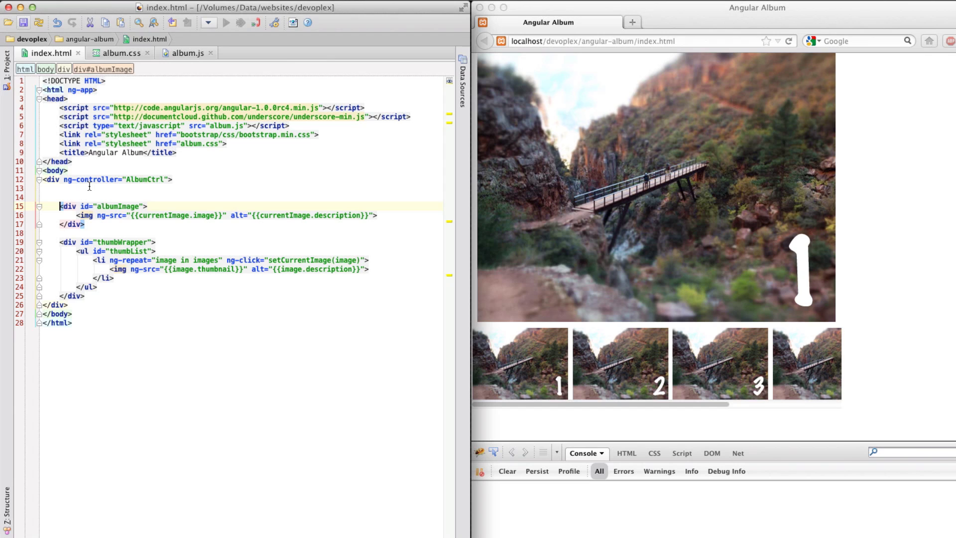
pyautogui.press('Up')
pyautogui.press('Up')
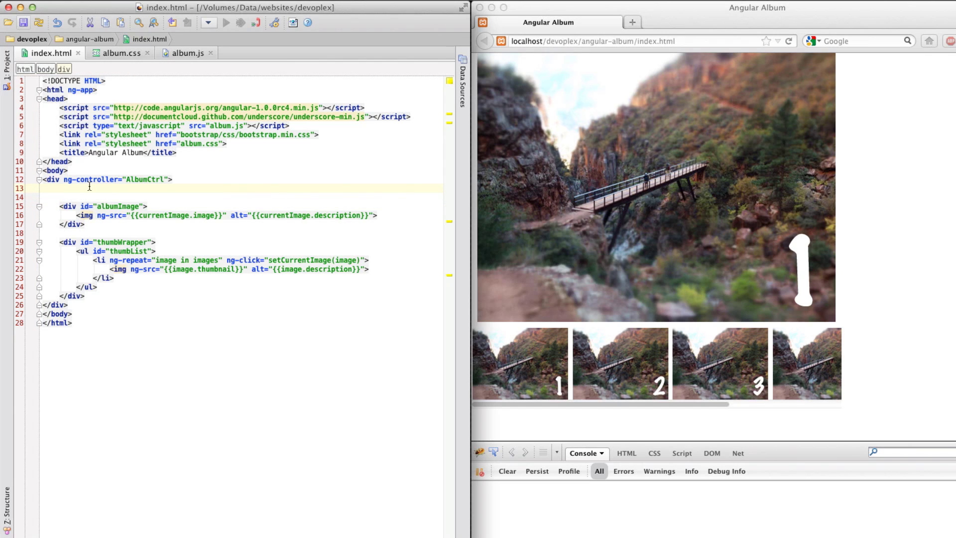
pyautogui.write('<div')
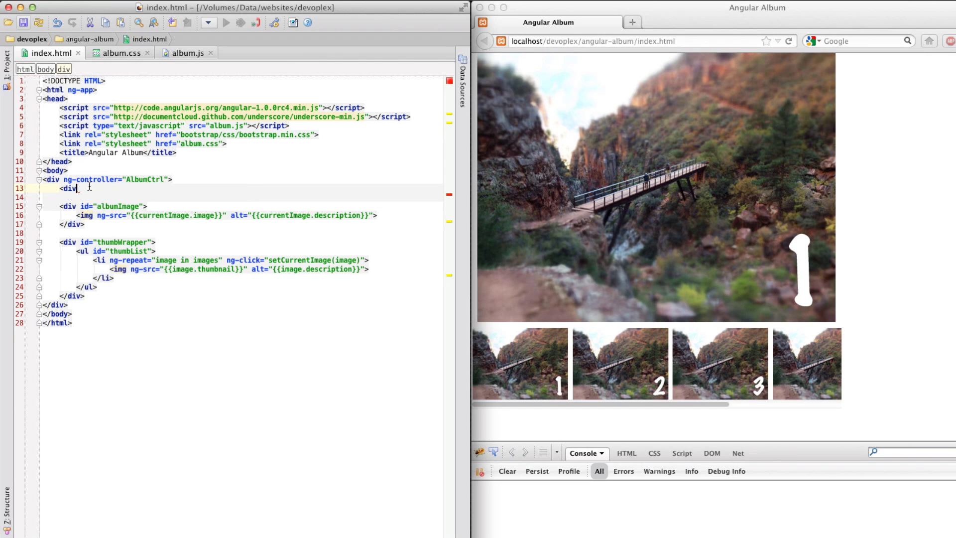
pyautogui.write(' id="header">')
pyautogui.press('Return')
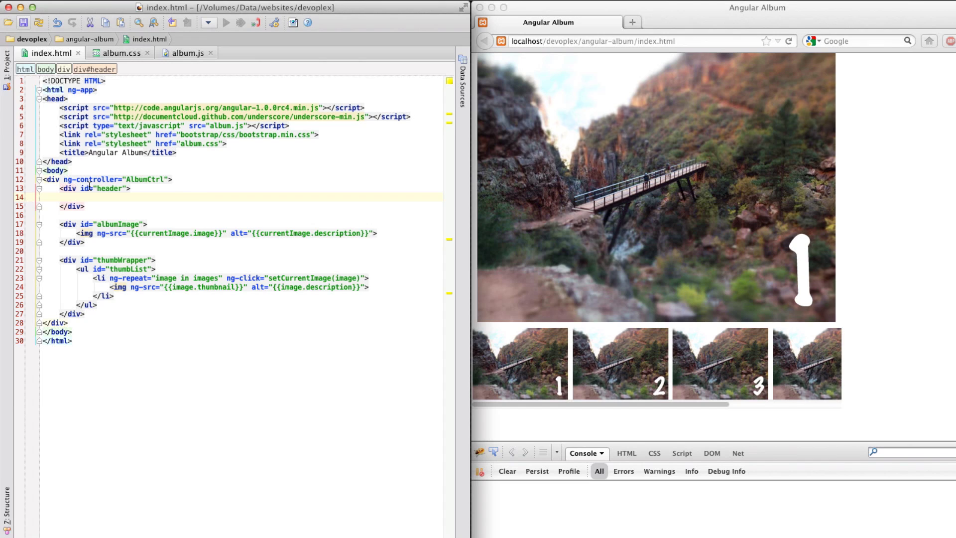
pyautogui.write('hd')
pyautogui.press('Tab')
pyautogui.write('{{currentI')
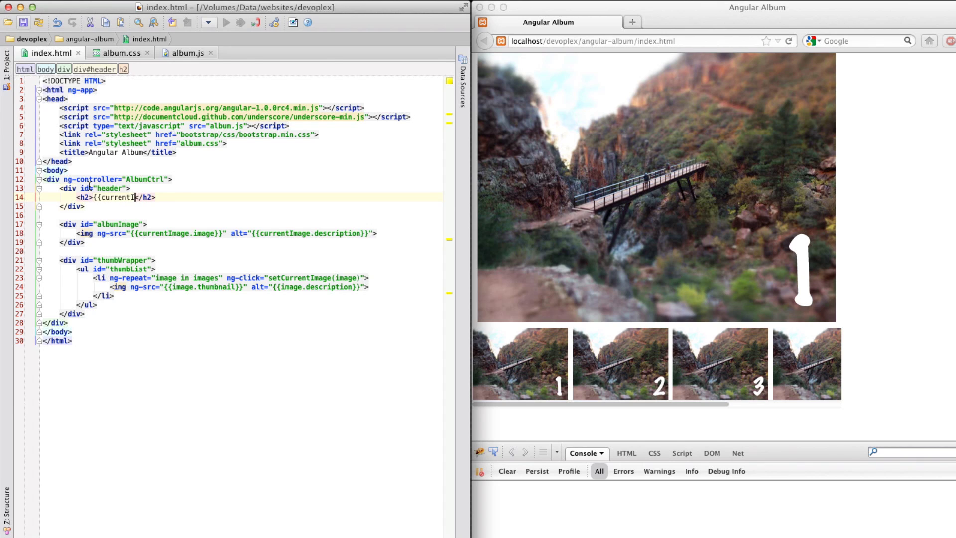
pyautogui.write('mage.description}}')
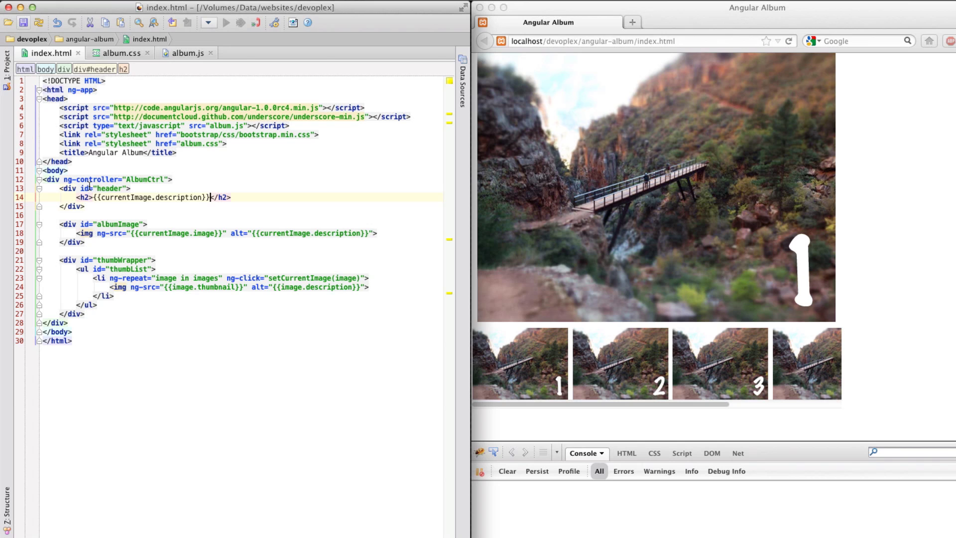
# - Reload Firefox and click thumbnails 02 and 03 to check the description heading changes
pyautogui.click(637, 168)
pyautogui.press('super+r')
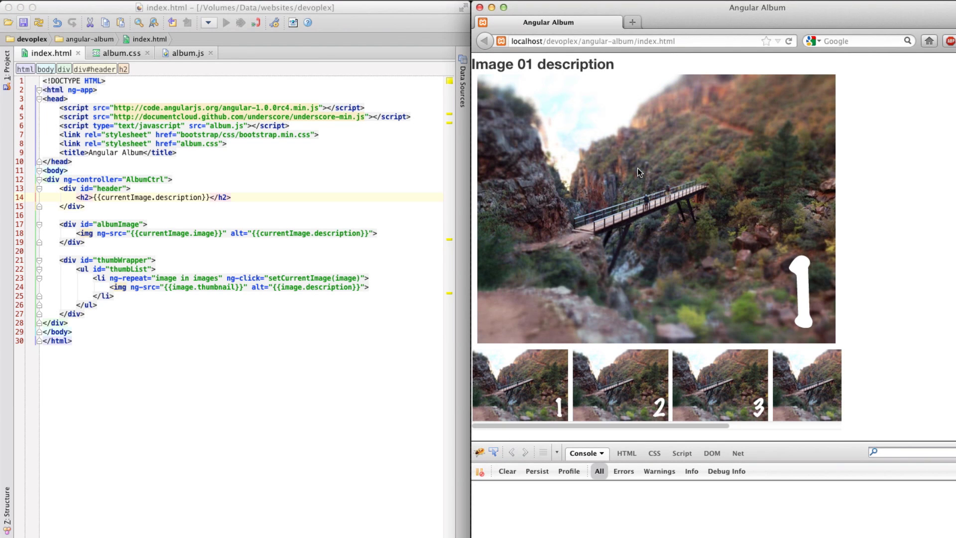
pyautogui.click(635, 377)
pyautogui.click(698, 392)
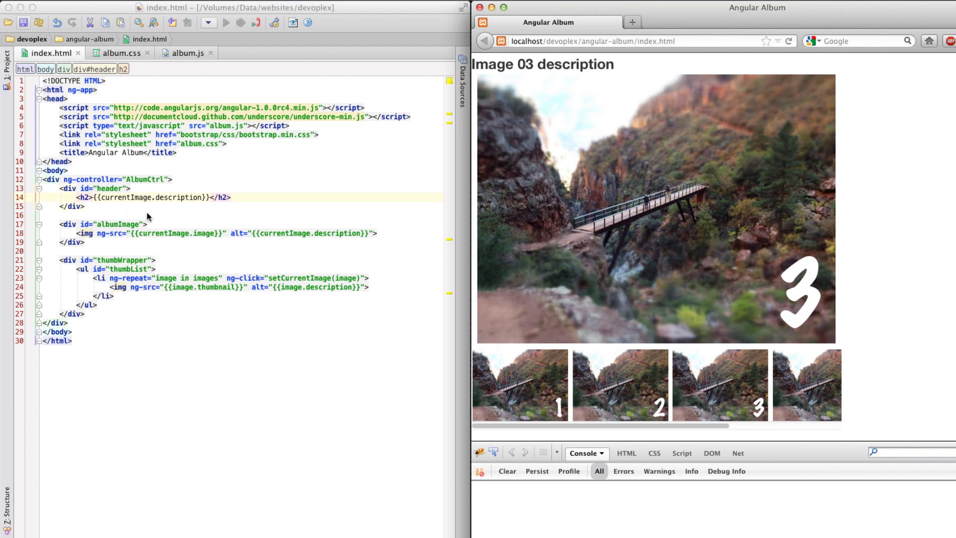
# - Check the large image's ng-src in the editor, then click thumbnails 02 and 01 to recheck the heading
pyautogui.click(324, 287)
pyautogui.click(282, 233)
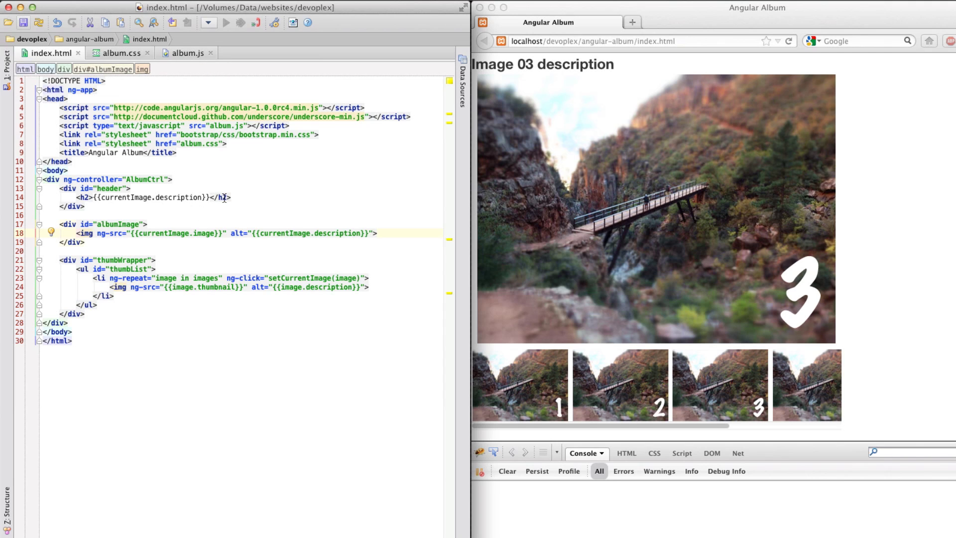
pyautogui.click(709, 401)
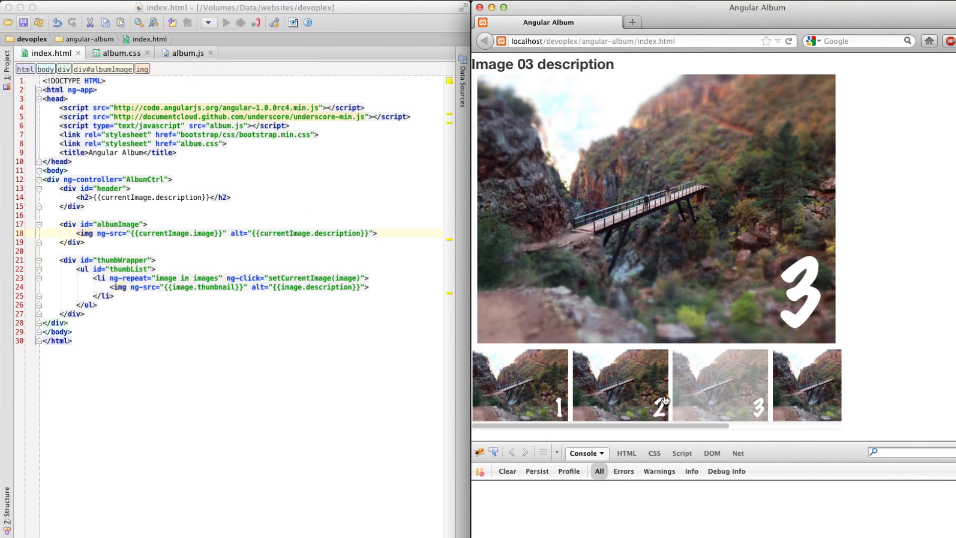
pyautogui.click(602, 393)
pyautogui.click(539, 382)
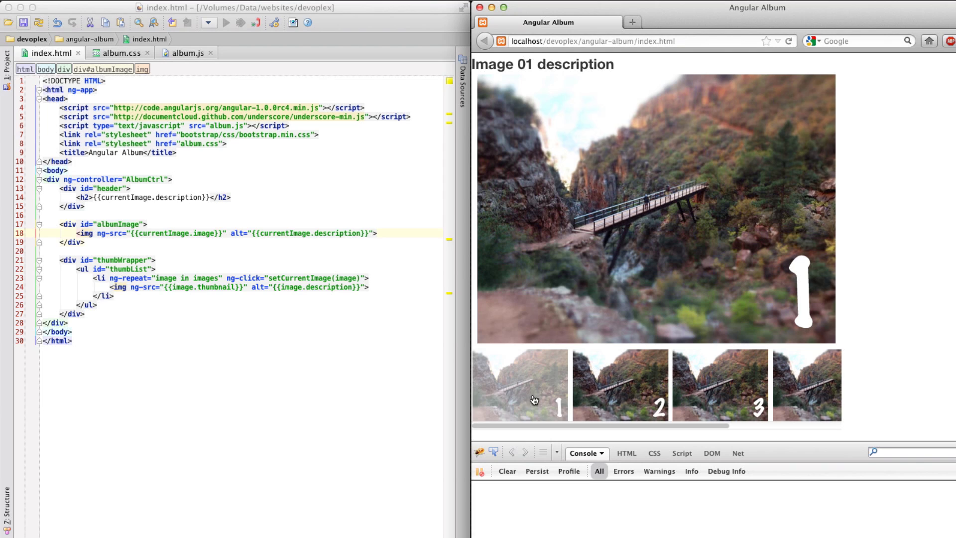